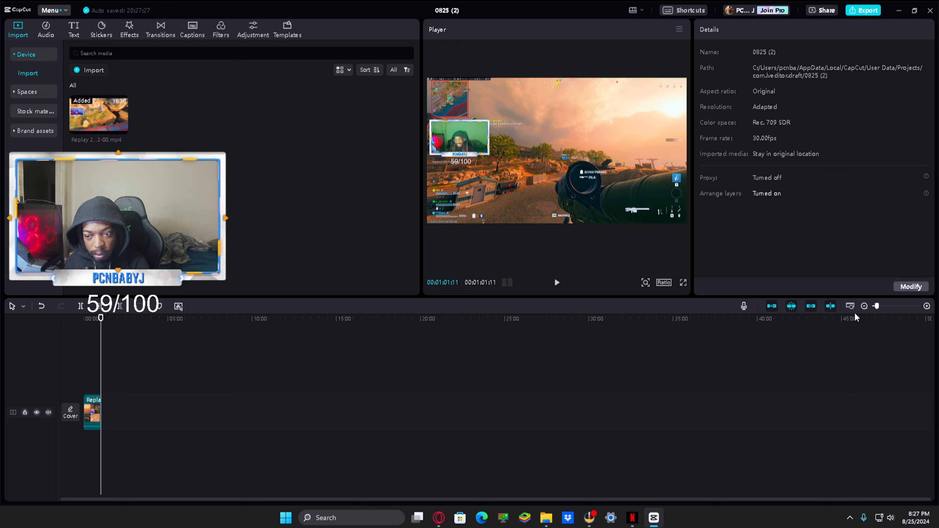
# Step: Undo the last trim of the replay clip and cut away everything before 00:15:21:24 instead
pyautogui.click(41, 306)
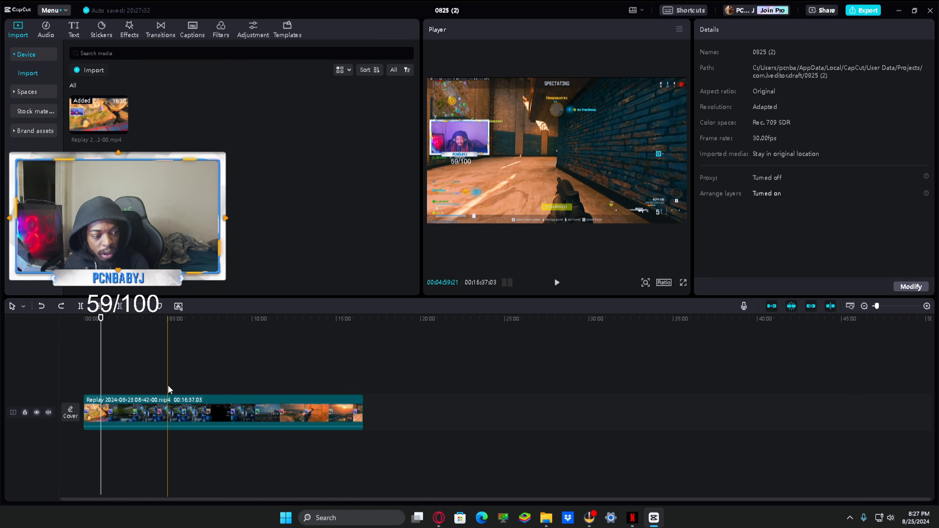
pyautogui.click(344, 378)
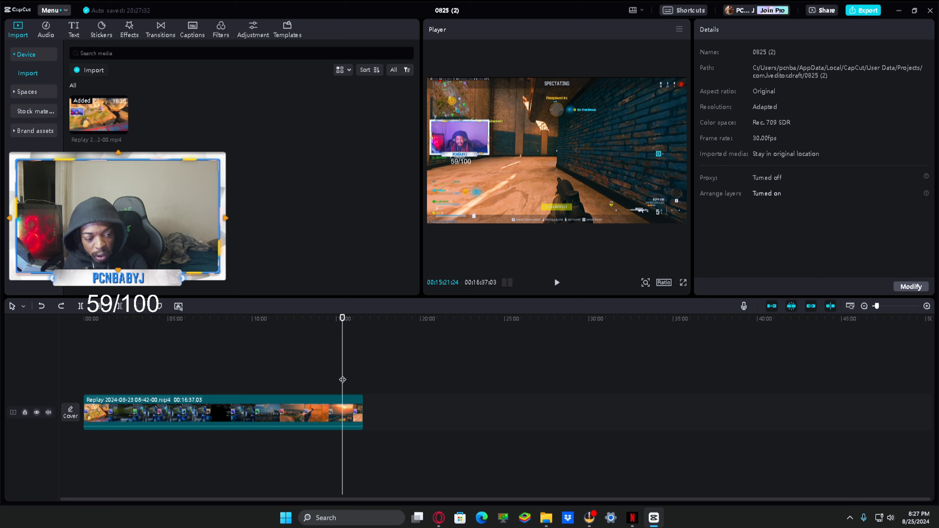
pyautogui.click(81, 306)
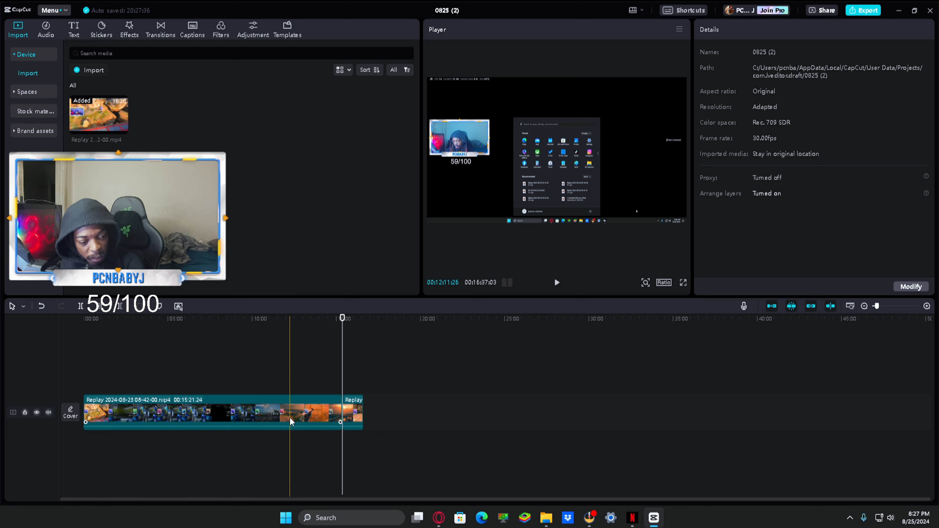
pyautogui.click(102, 306)
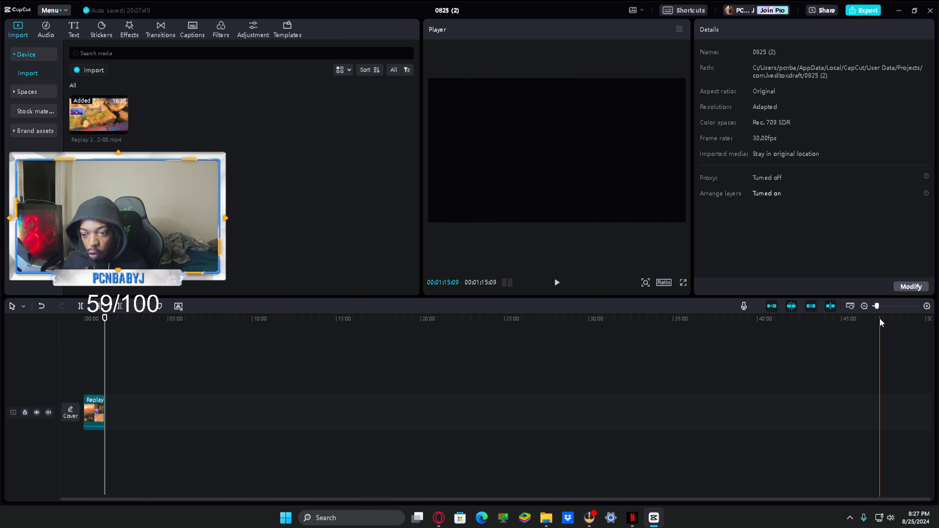
# Step: Trim the start of the remaining replay clip so that only its last 17 seconds and 26 frames are kept
pyautogui.moveTo(877, 307); pyautogui.dragTo(879, 311)
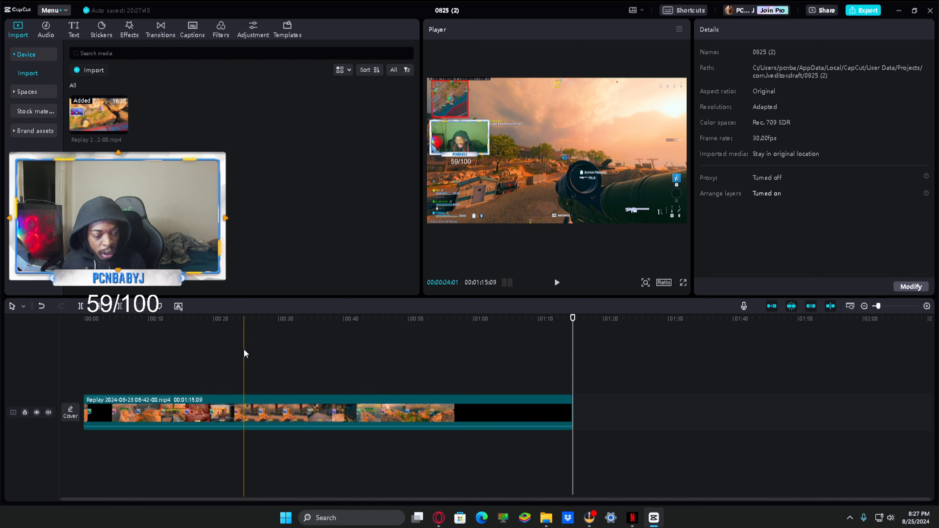
pyautogui.click(400, 378)
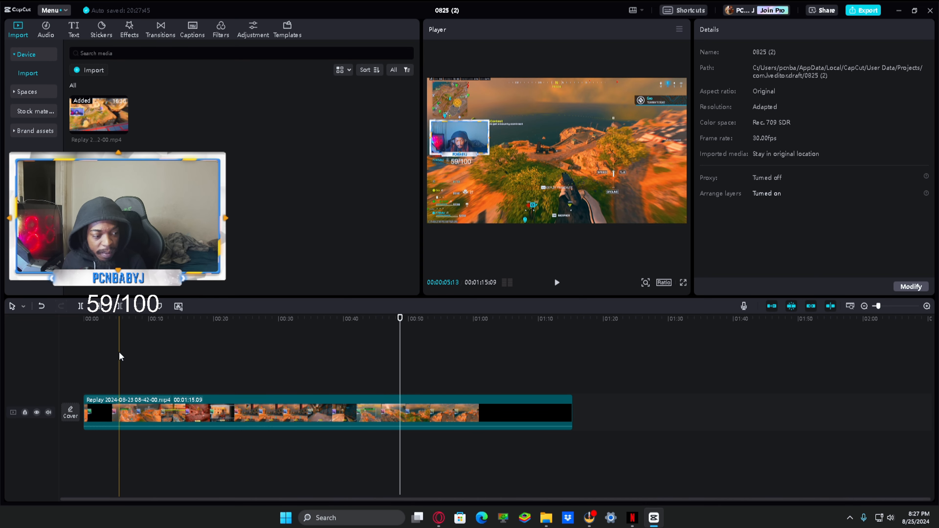
pyautogui.click(119, 357)
pyautogui.click(458, 357)
pyautogui.press('q')
# Step: Play the shortened clip and trim more from its start, leaving exactly 12 seconds
pyautogui.click(557, 285)
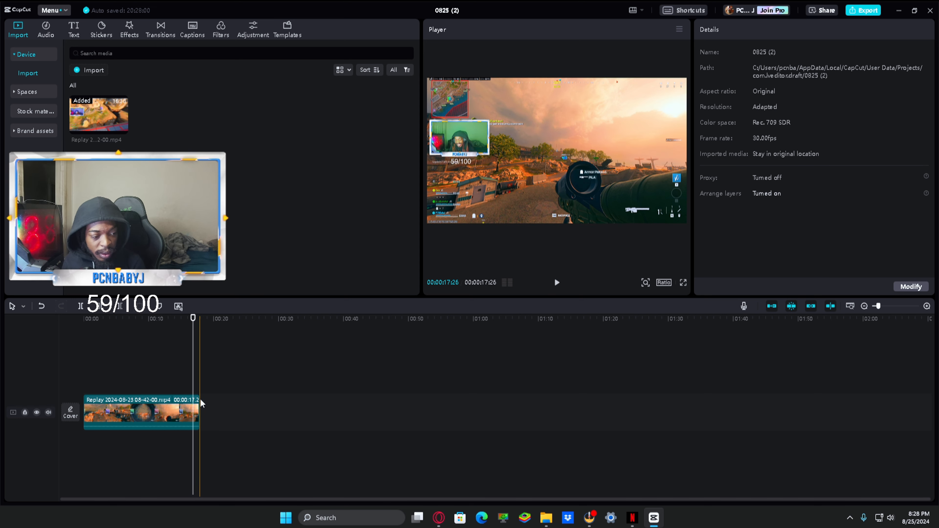
pyautogui.click(196, 409)
pyautogui.click(122, 357)
pyautogui.press('q')
pyautogui.click(115, 357)
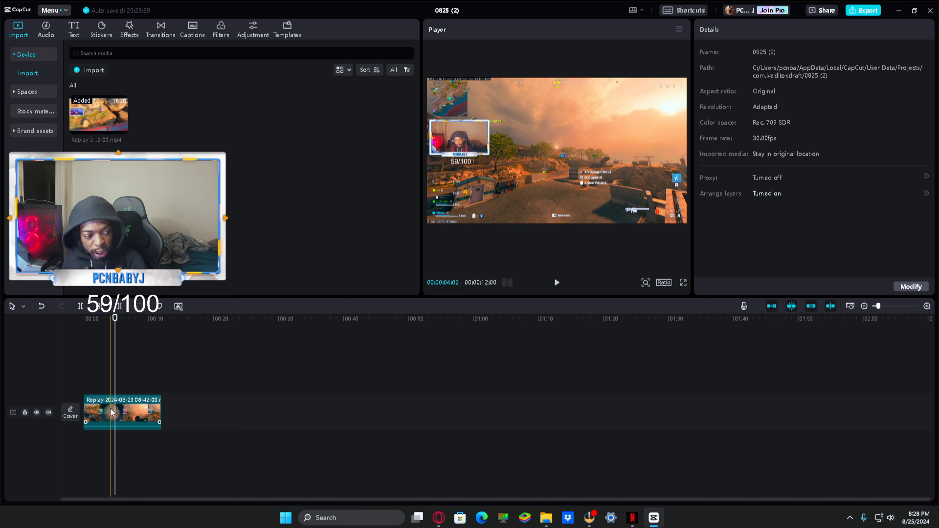
# Step: Export the trimmed clip under the name "rpg draft" and close the export dialog without sharing it
pyautogui.click(103, 419)
pyautogui.click(862, 10)
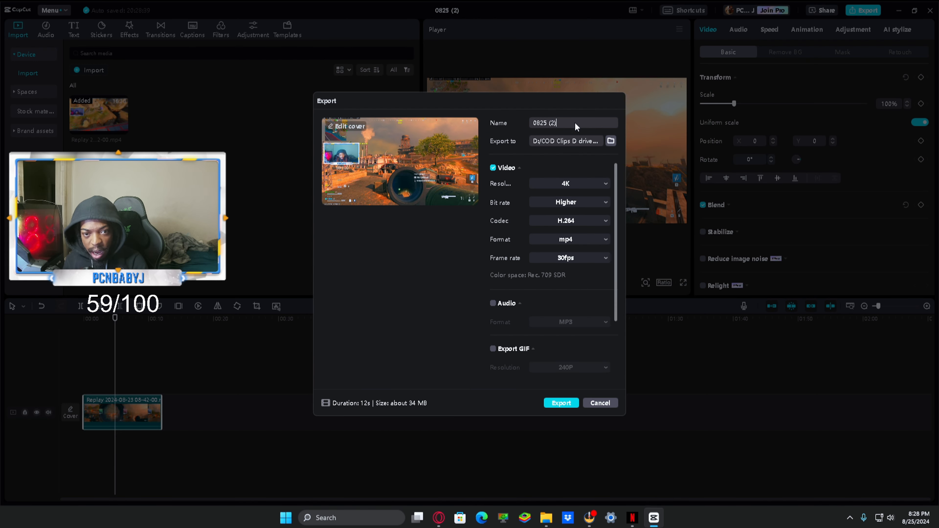
pyautogui.click(575, 123)
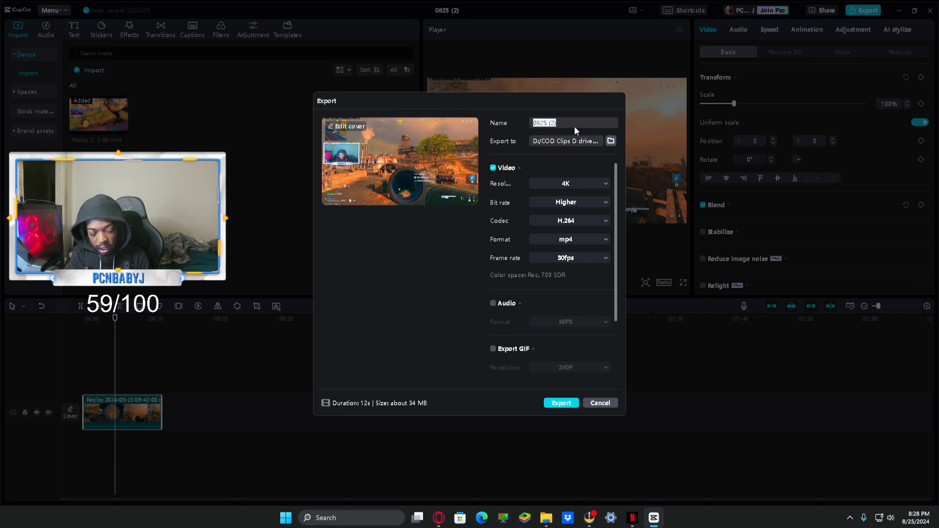
pyautogui.write('rpg draft')
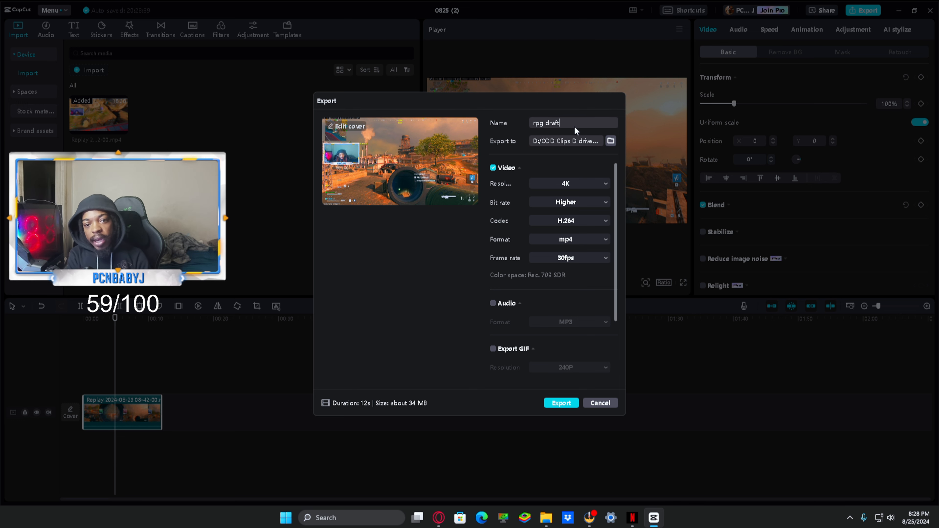
pyautogui.press('Return')
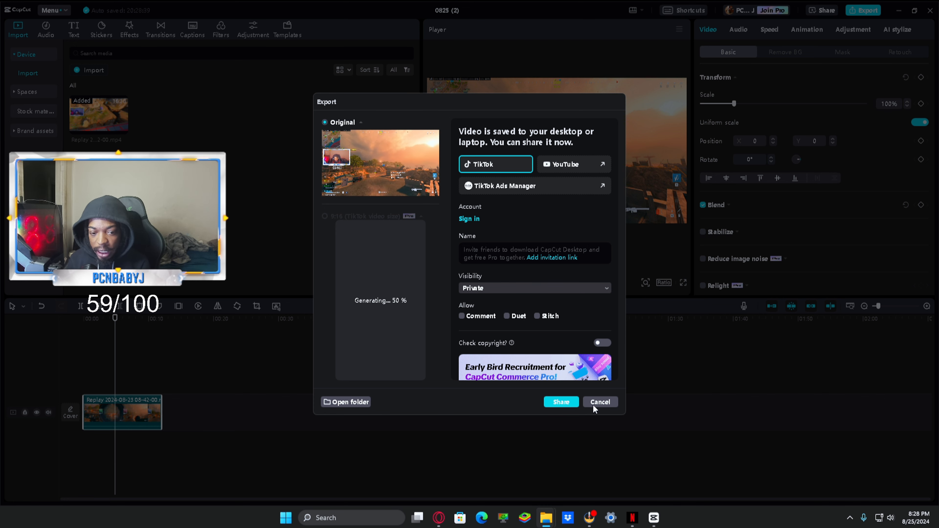
pyautogui.click(596, 404)
# Step: Replace the original replay clip on the main track with the exported rpg draft video from the COD Clips folder
pyautogui.moveTo(938, 165); pyautogui.dragTo(596, 128)
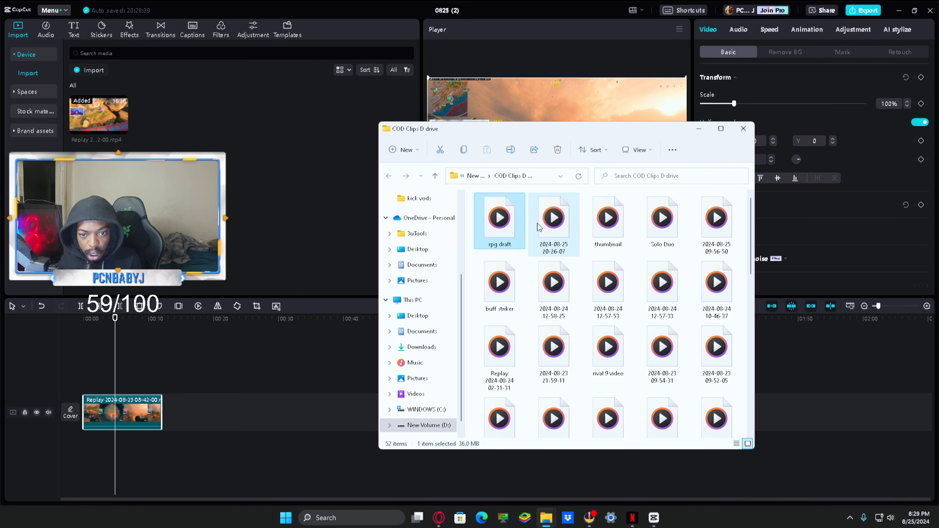
pyautogui.moveTo(649, 138); pyautogui.dragTo(156, 427)
pyautogui.press('Delete')
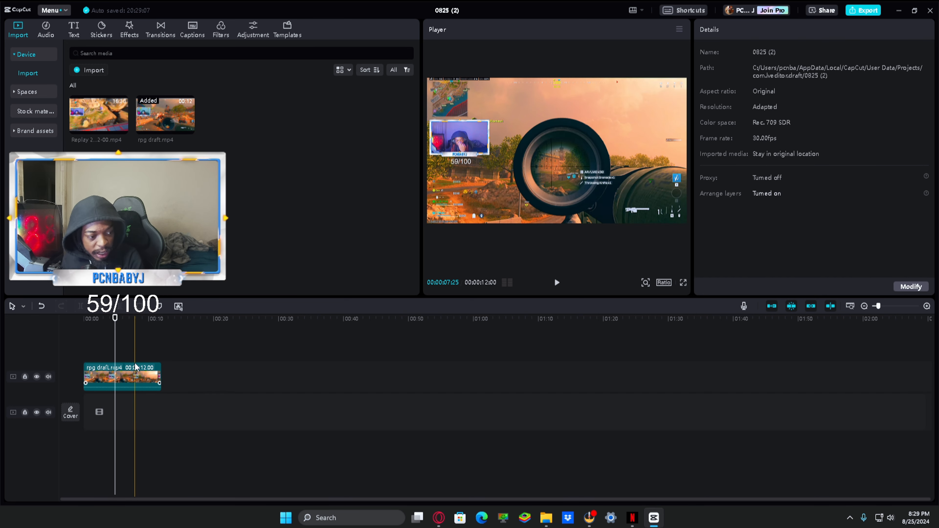
pyautogui.moveTo(137, 374); pyautogui.dragTo(163, 405)
# Step: Duplicate the rpg draft clip onto the track above, aligned to the timeline start, and mute the copy's volume completely
pyautogui.rightClick(134, 415)
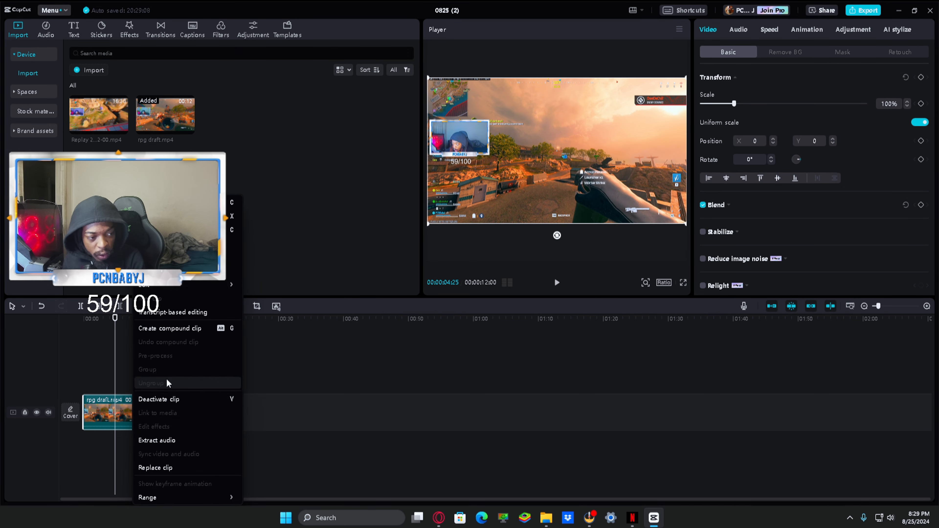
pyautogui.click(159, 202)
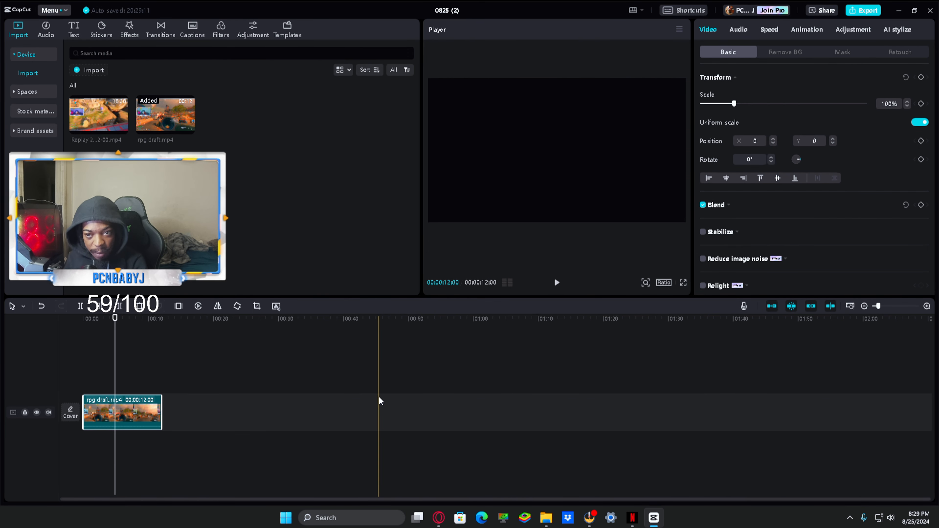
pyautogui.rightClick(134, 352)
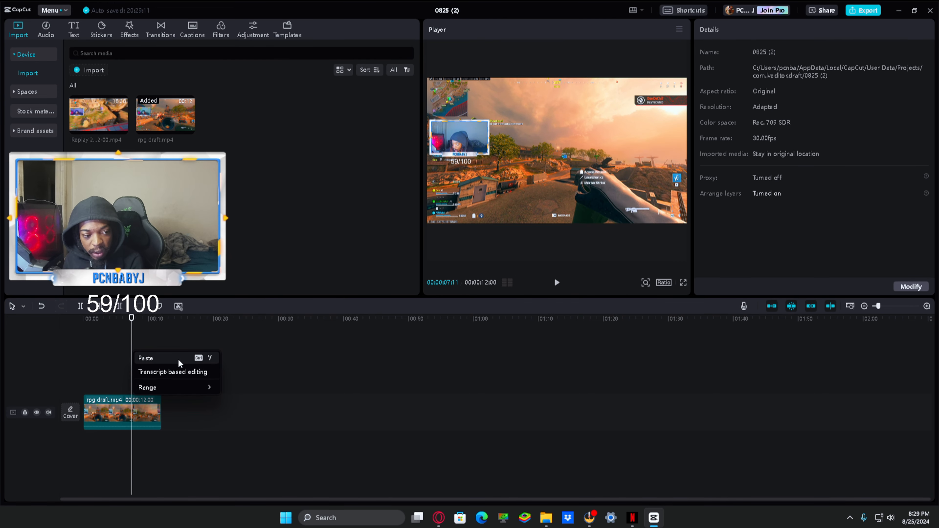
pyautogui.click(179, 359)
pyautogui.moveTo(178, 376); pyautogui.dragTo(131, 375)
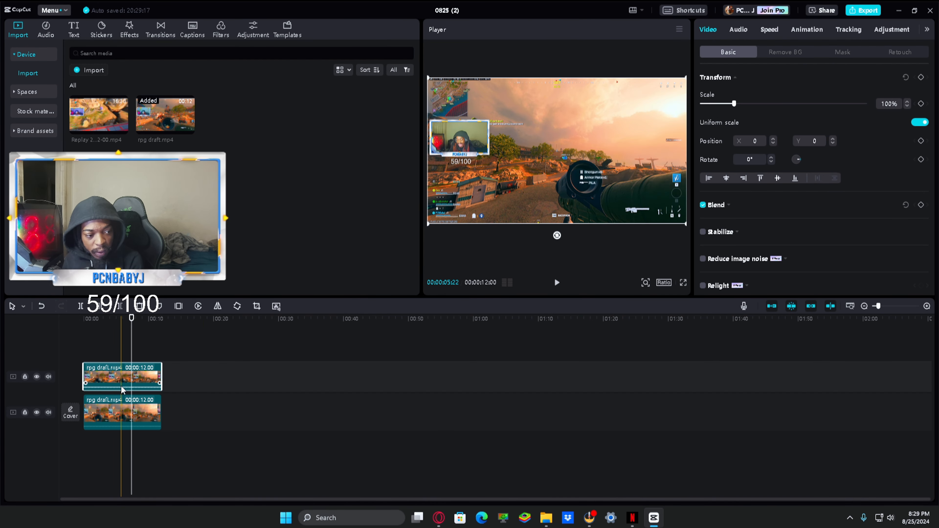
pyautogui.click(742, 29)
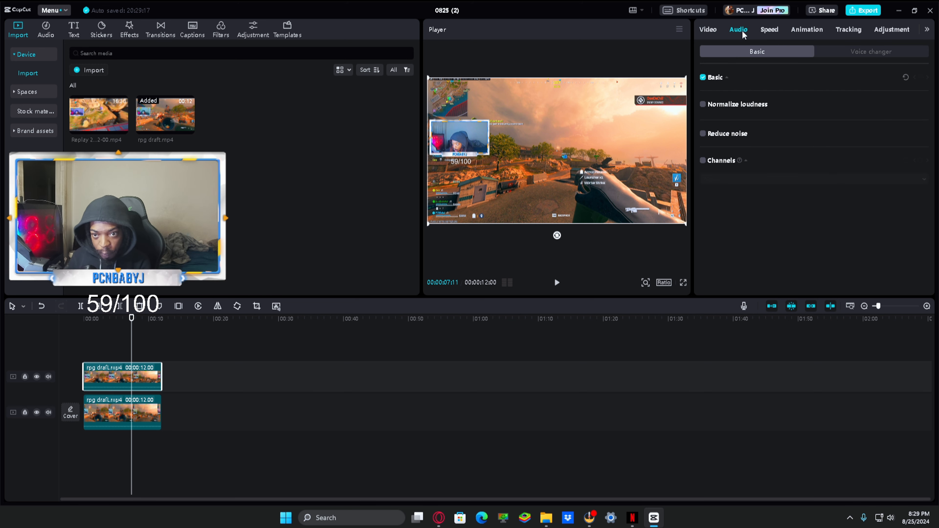
pyautogui.moveTo(824, 104); pyautogui.dragTo(702, 106)
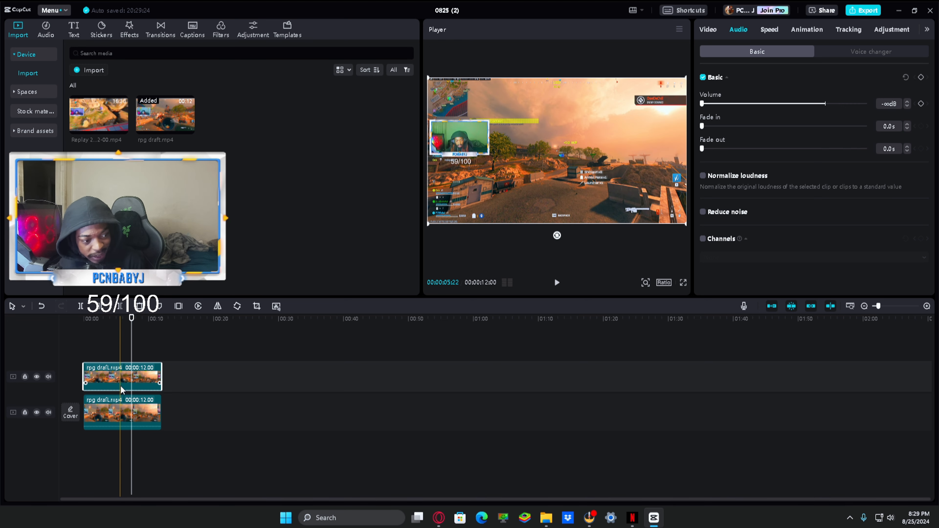
# Step: Select the main-track clip and change the project's aspect ratio to 9:16
pyautogui.click(122, 411)
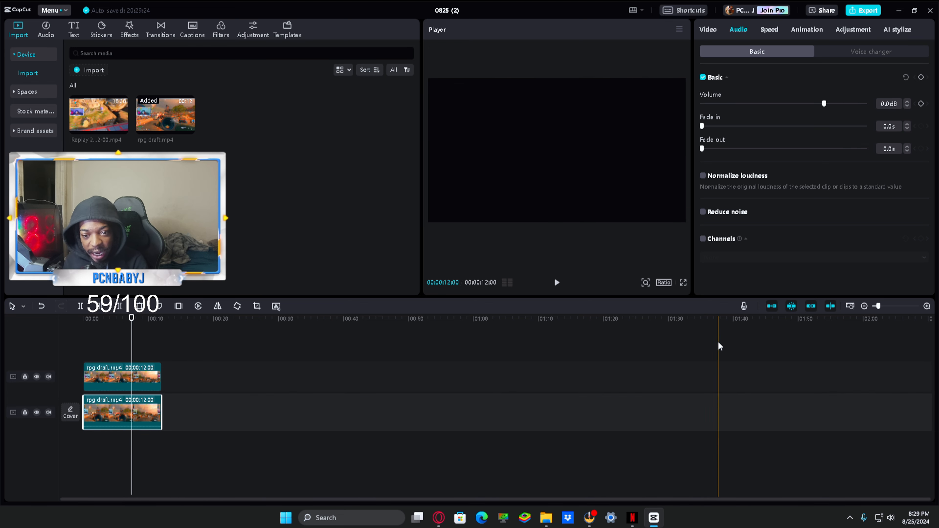
pyautogui.click(664, 283)
pyautogui.click(691, 395)
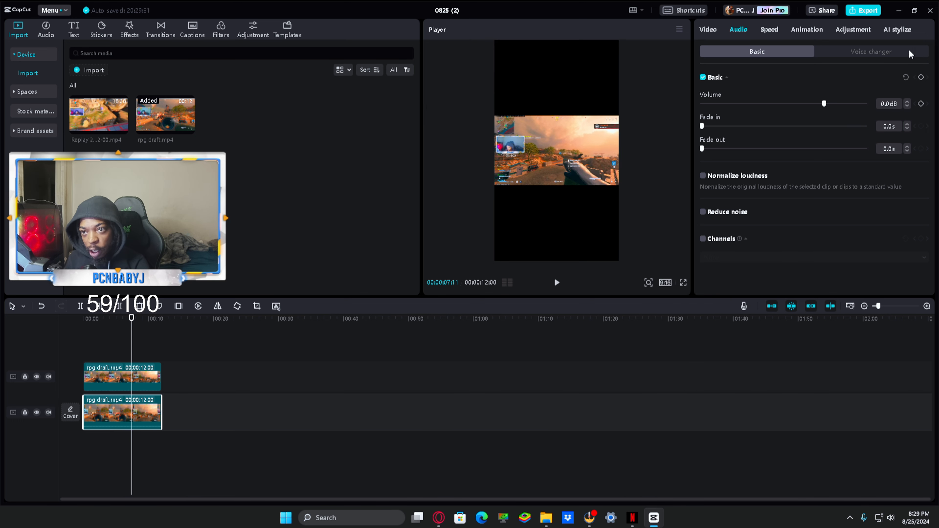
# Step: Set the main-track clip's vertical position to -539 and its scale to 227%
pyautogui.click(705, 33)
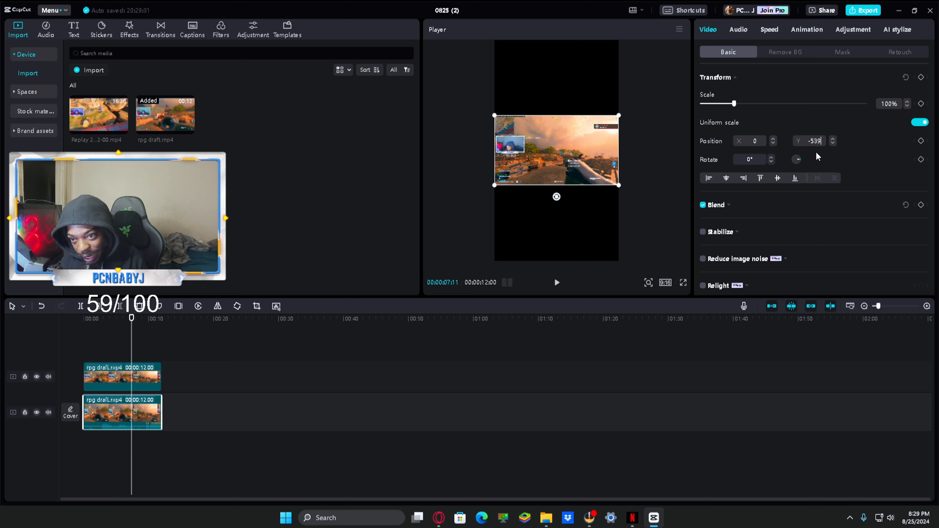
pyautogui.moveTo(899, 100); pyautogui.dragTo(877, 101)
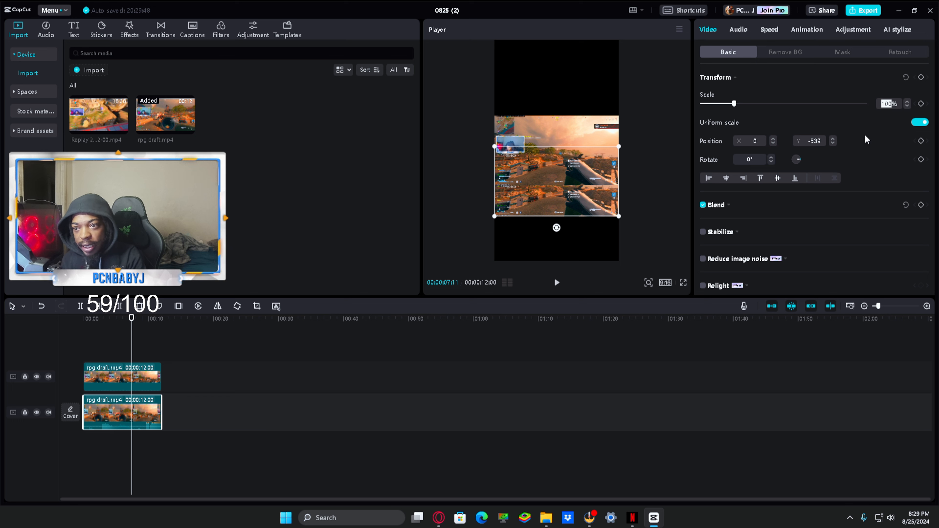
pyautogui.write('227')
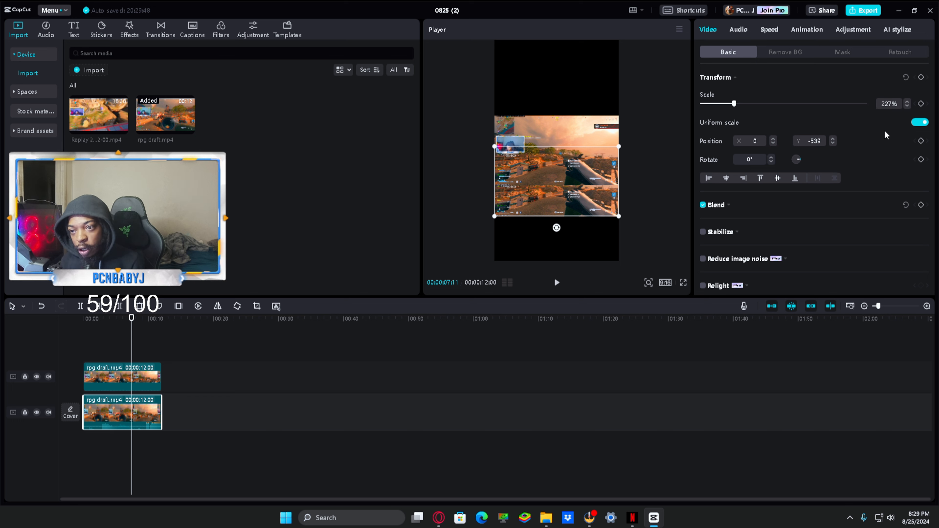
pyautogui.press('Return')
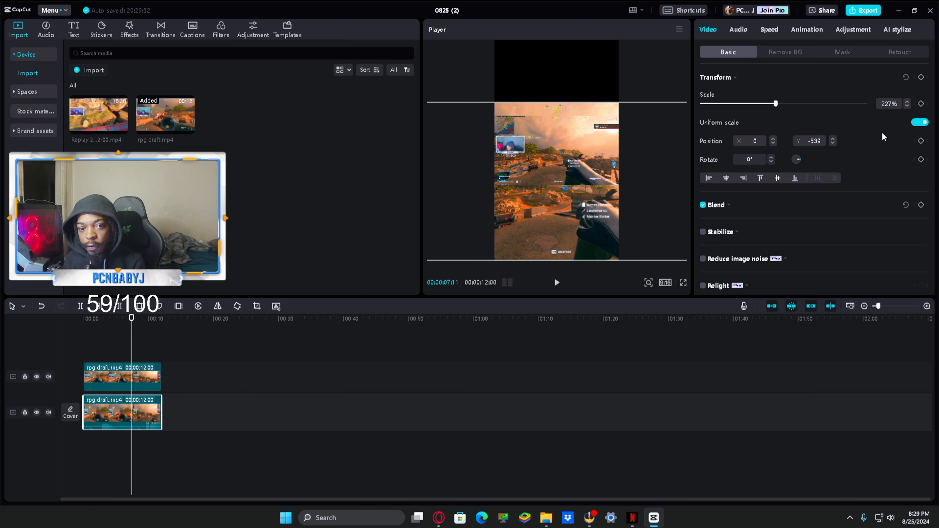
# Step: Move the upper copy of the clip out of the frame, to about X 3032, Y -395
pyautogui.click(144, 373)
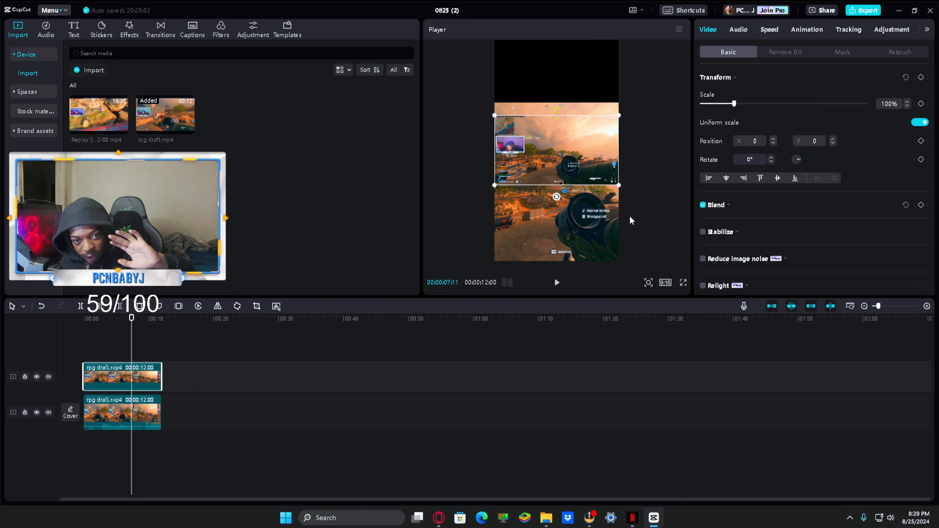
pyautogui.moveTo(582, 171); pyautogui.dragTo(747, 193)
# Step: Recentre the main-track clip vertically in the frame at Y 0 and enlarge it to 272%
pyautogui.moveTo(572, 204); pyautogui.dragTo(574, 175)
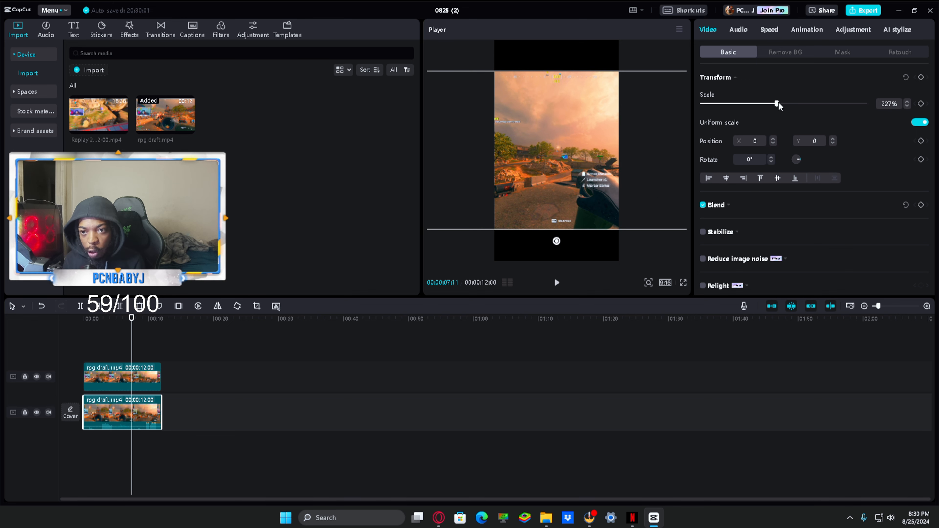
pyautogui.moveTo(778, 103); pyautogui.dragTo(791, 114)
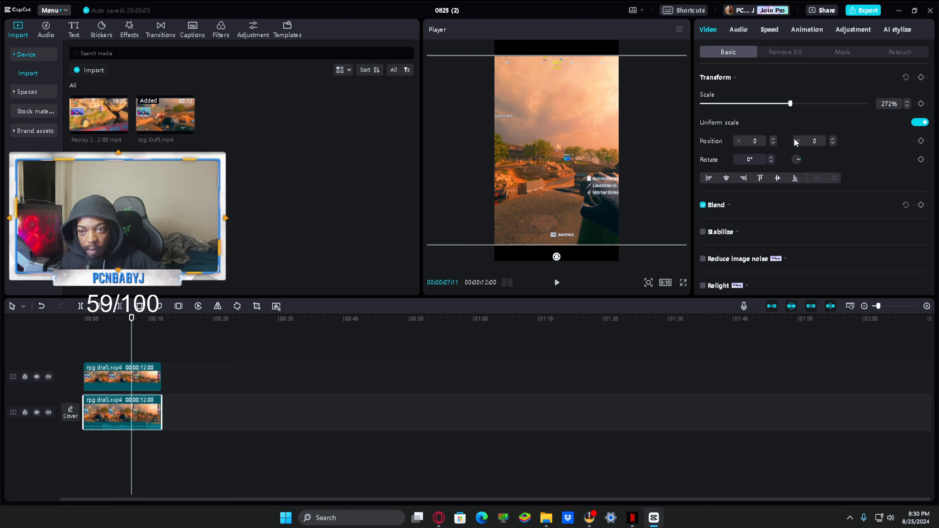
# Step: Place the main-track clip at Y position -539 and set its scale back to 227%
pyautogui.click(818, 144)
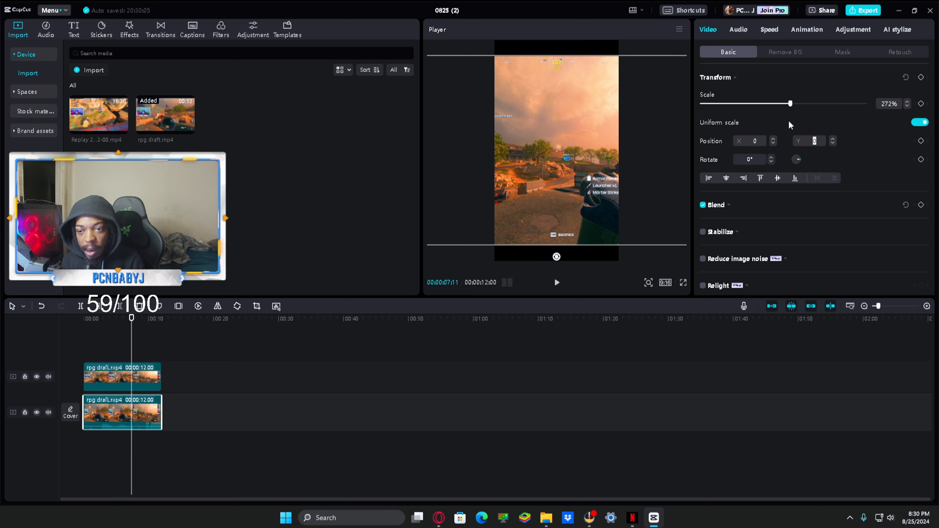
pyautogui.write('-5')
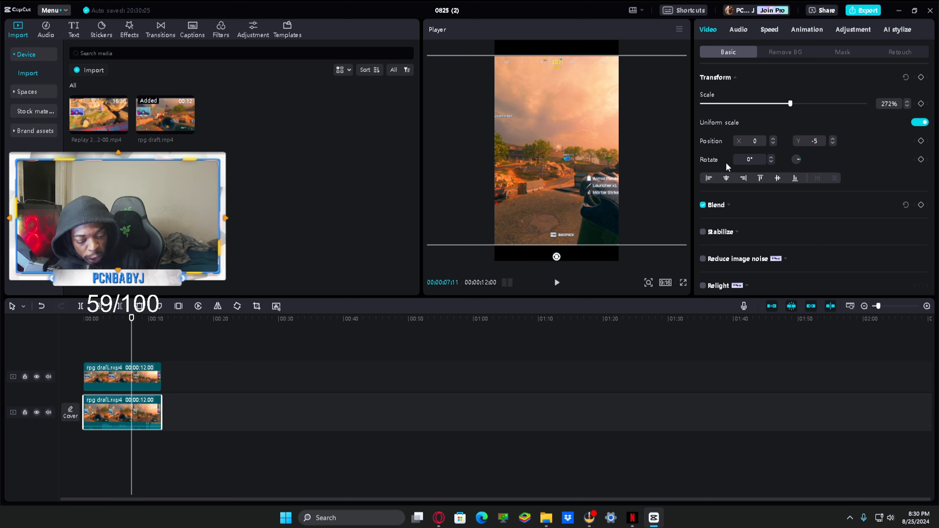
pyautogui.write('39')
pyautogui.press('Return')
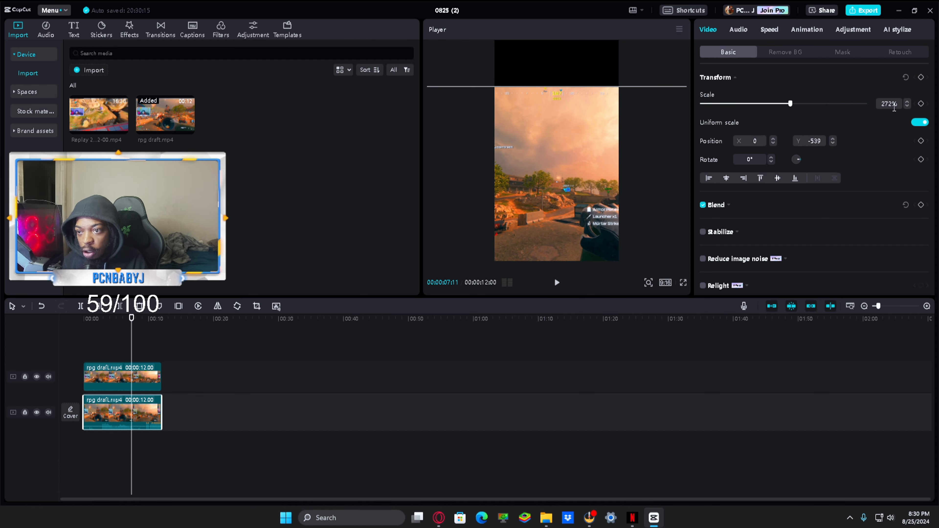
pyautogui.click(894, 106)
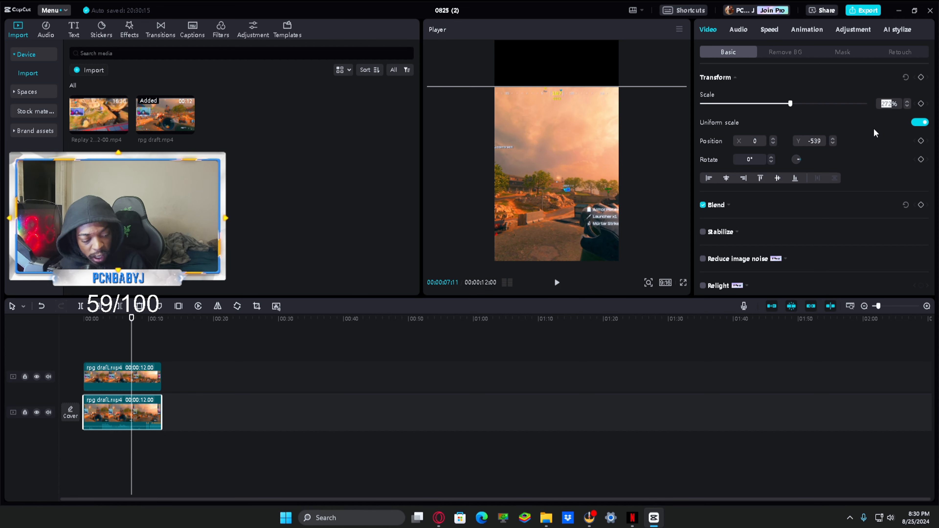
pyautogui.write('227')
pyautogui.press('Return')
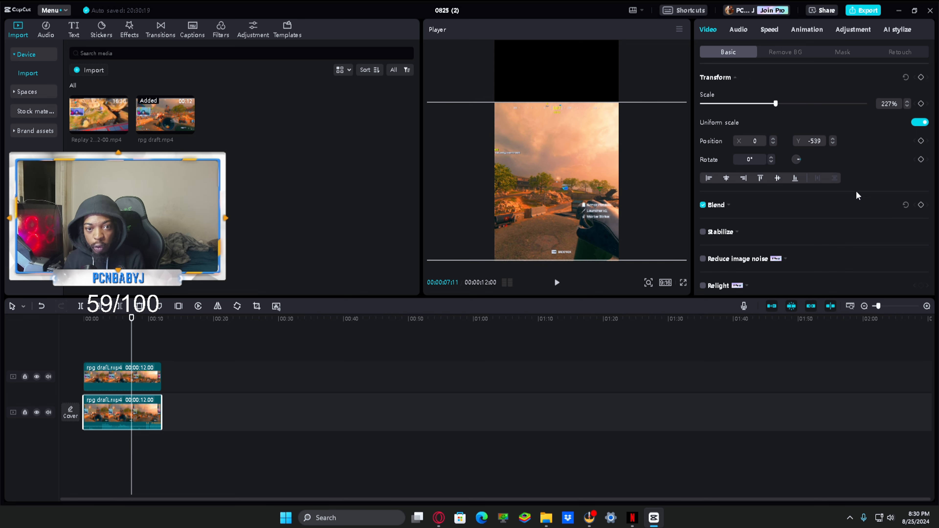
# Step: Move the upper copy of the clip back into the frame, to about X 689, Y 59
pyautogui.click(125, 350)
pyautogui.click(125, 380)
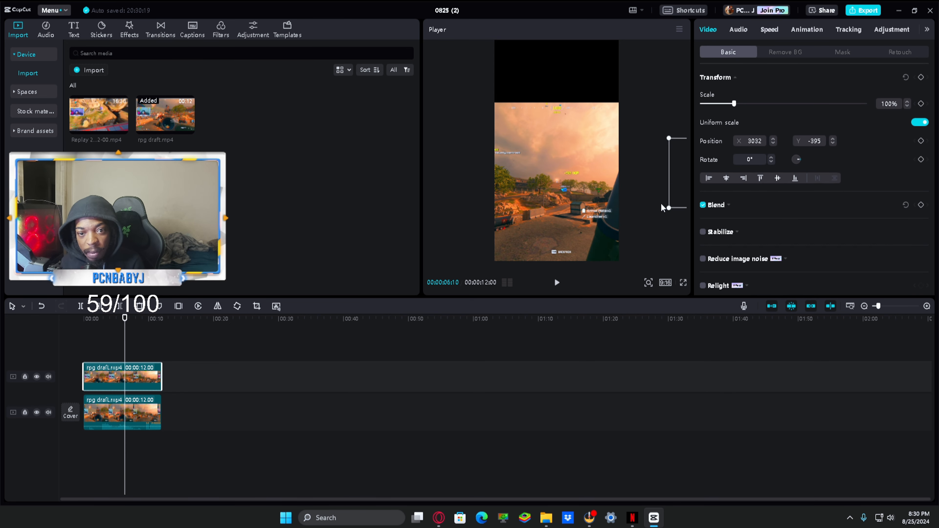
pyautogui.moveTo(678, 181); pyautogui.dragTo(573, 159)
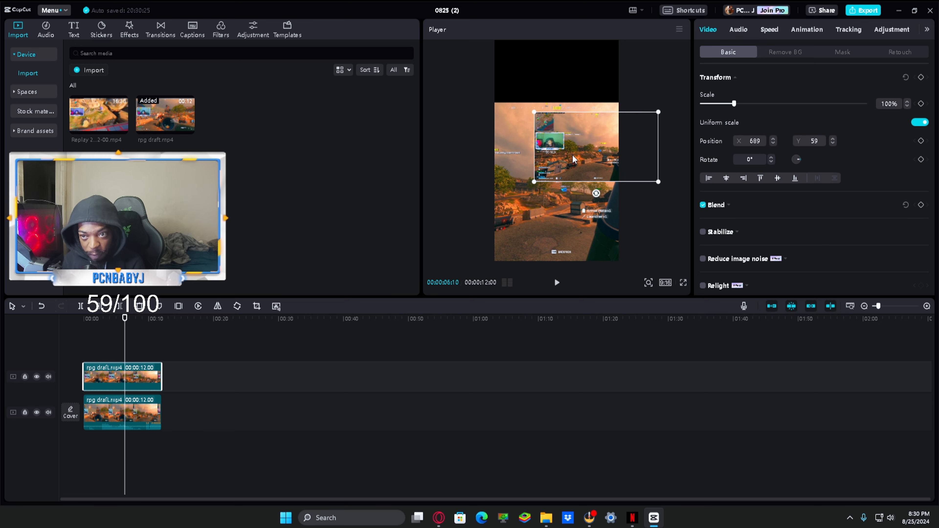
pyautogui.click(757, 142)
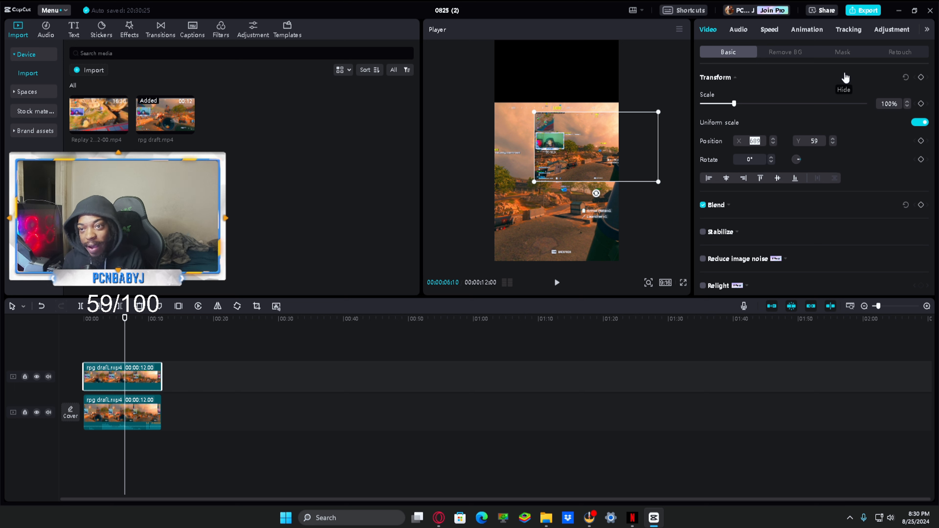
# Step: Apply a rectangle mask around the webcam overlay of the upper copy, about 1066 by 600 at X -1391, Y 197
pyautogui.click(841, 51)
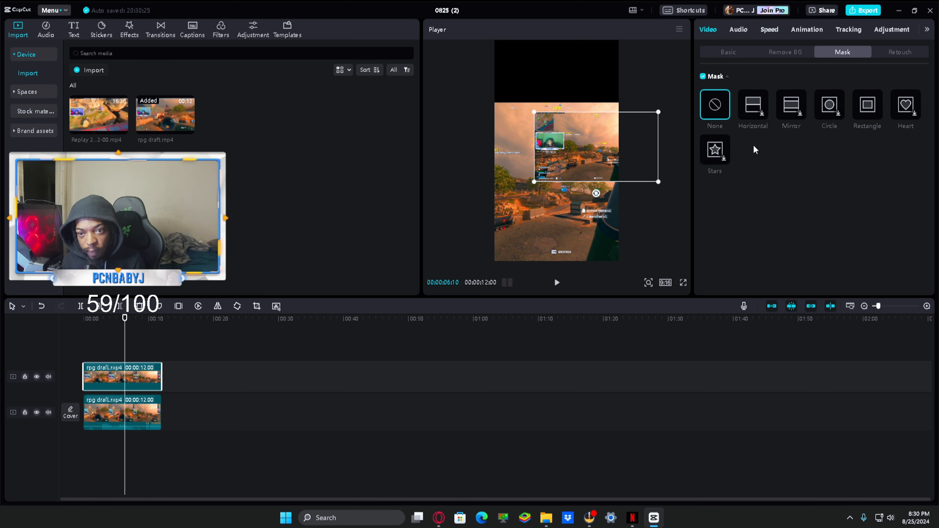
pyautogui.click(872, 109)
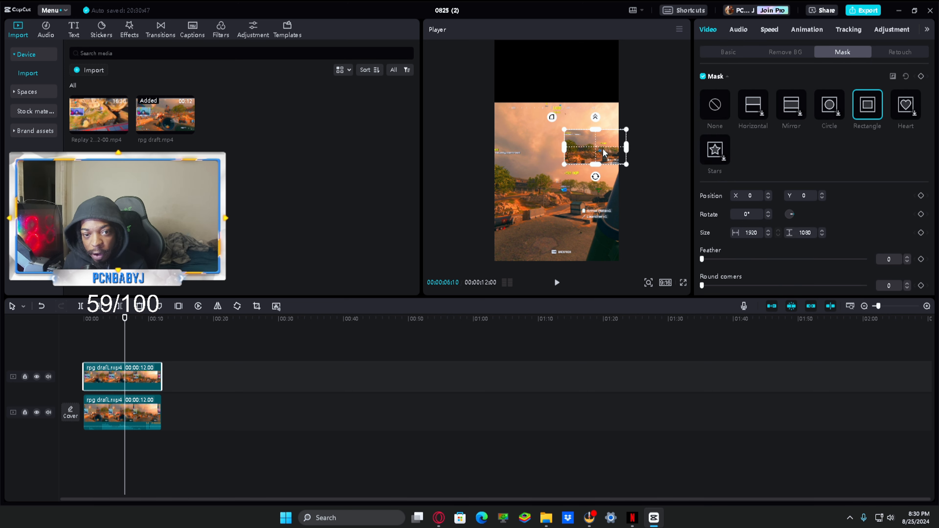
pyautogui.moveTo(600, 146); pyautogui.dragTo(560, 146)
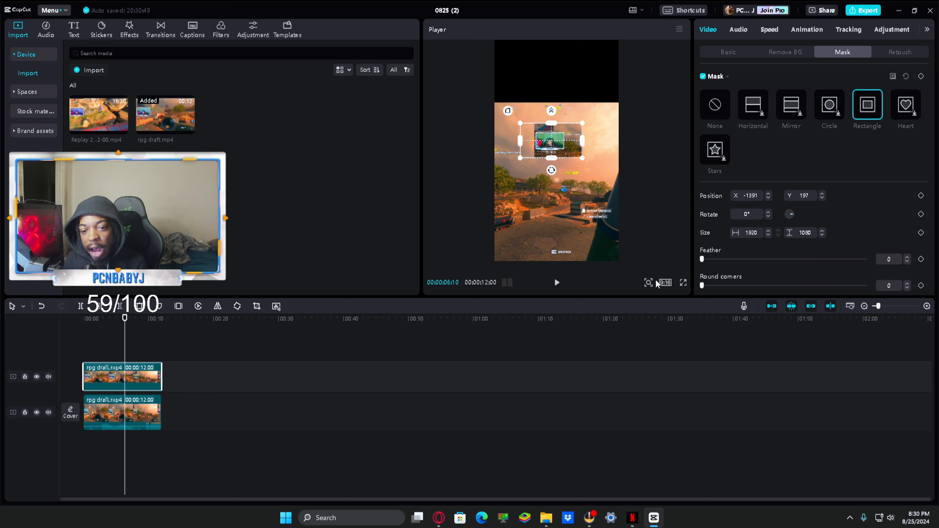
pyautogui.click(649, 283)
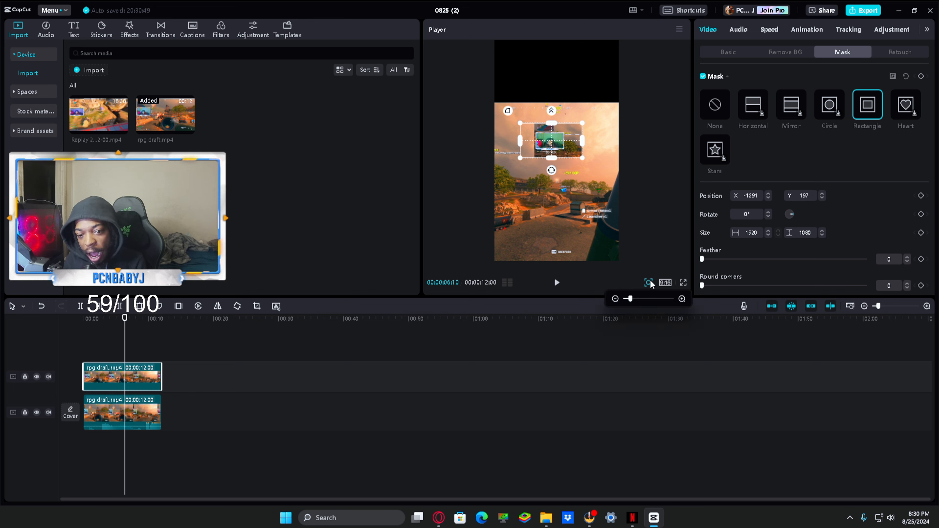
pyautogui.moveTo(630, 299); pyautogui.dragTo(680, 315)
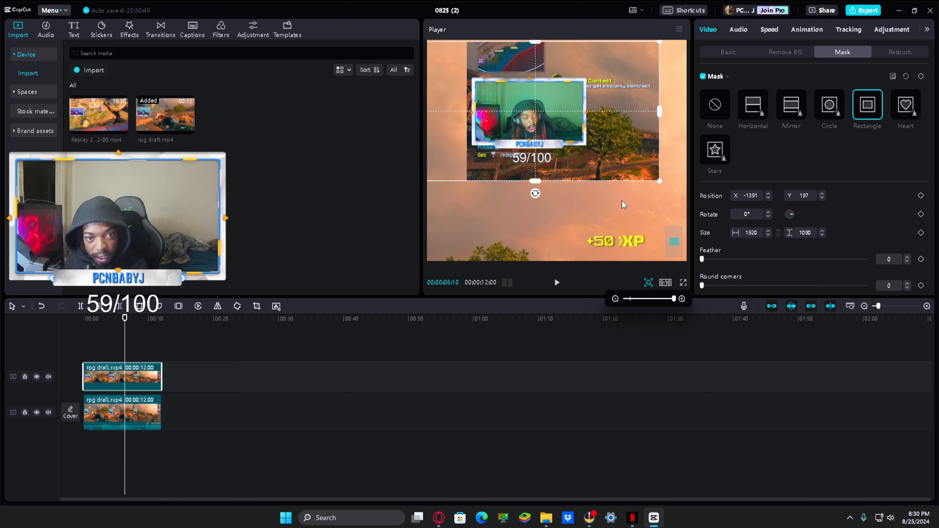
pyautogui.moveTo(659, 183); pyautogui.dragTo(604, 190)
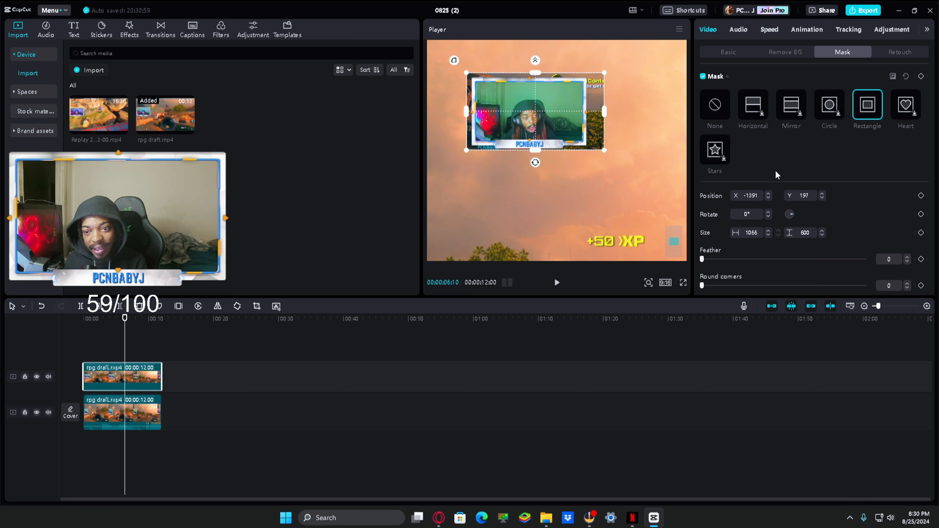
# Step: Remove the rectangle mask from the upper copy of the clip
pyautogui.click(732, 53)
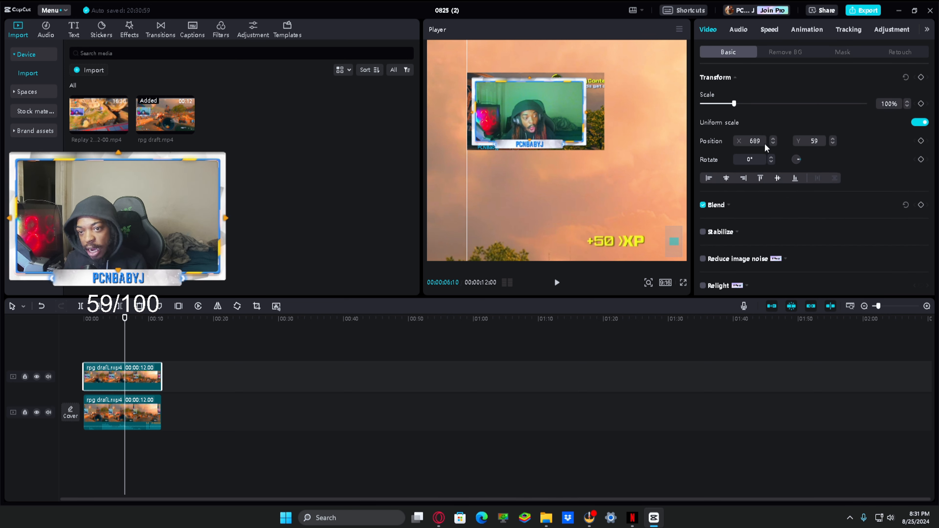
pyautogui.click(842, 51)
pyautogui.click(719, 111)
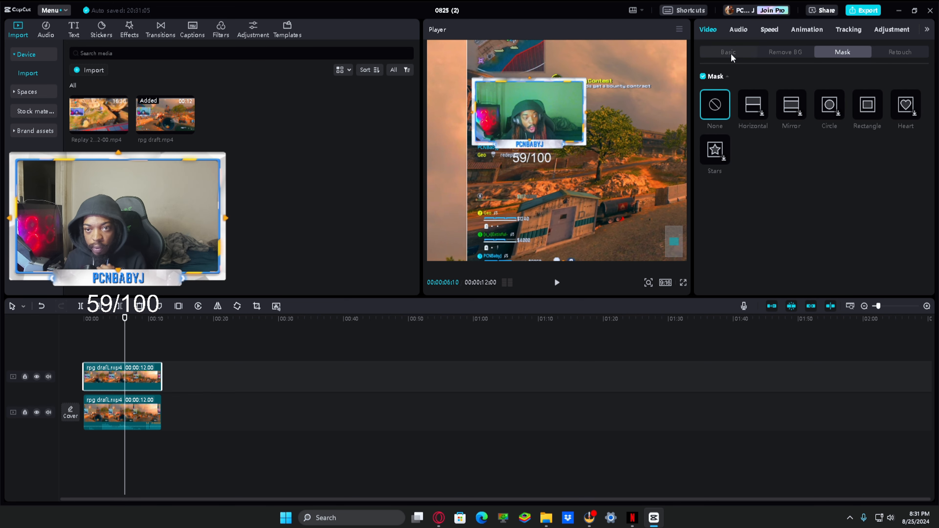
# Step: Position the upper copy of the clip at X 2624, Y 970 and scale it to 325%
pyautogui.click(730, 53)
pyautogui.moveTo(761, 141); pyautogui.dragTo(740, 144)
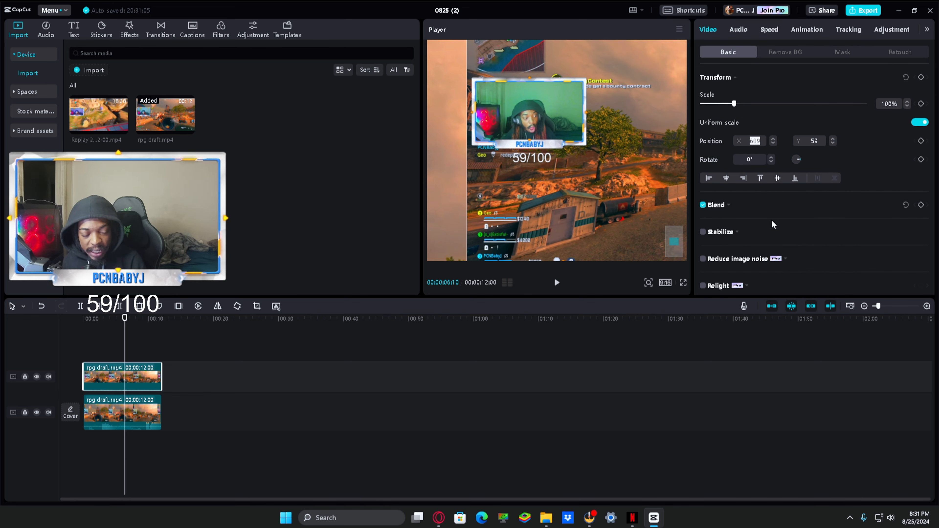
pyautogui.write('2624')
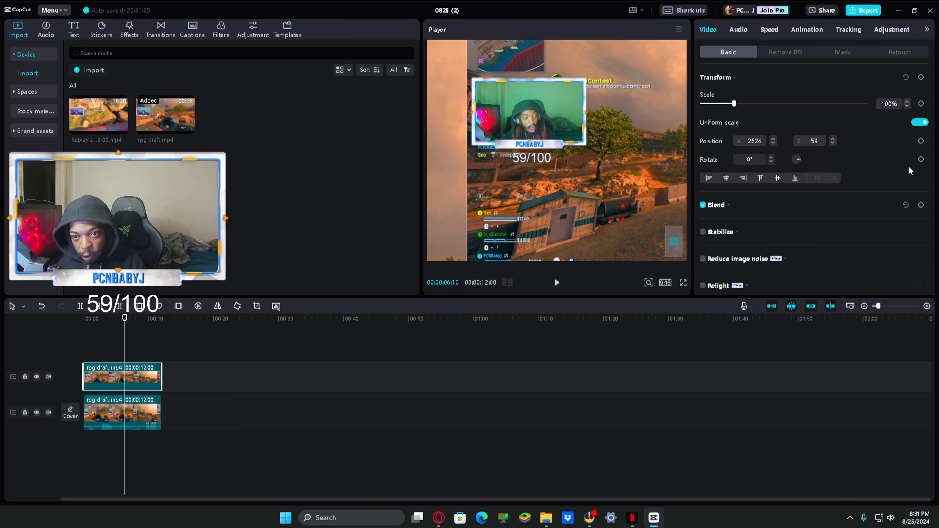
pyautogui.click(815, 140)
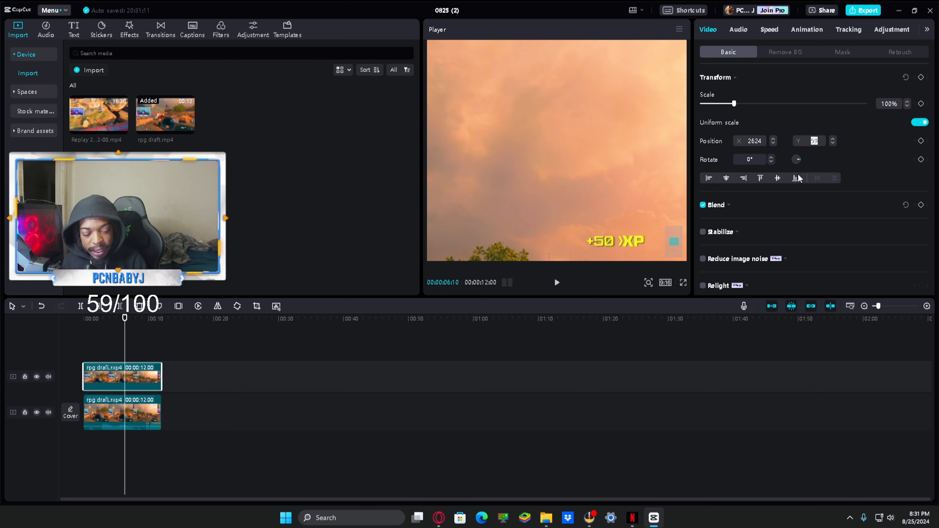
pyautogui.write('970')
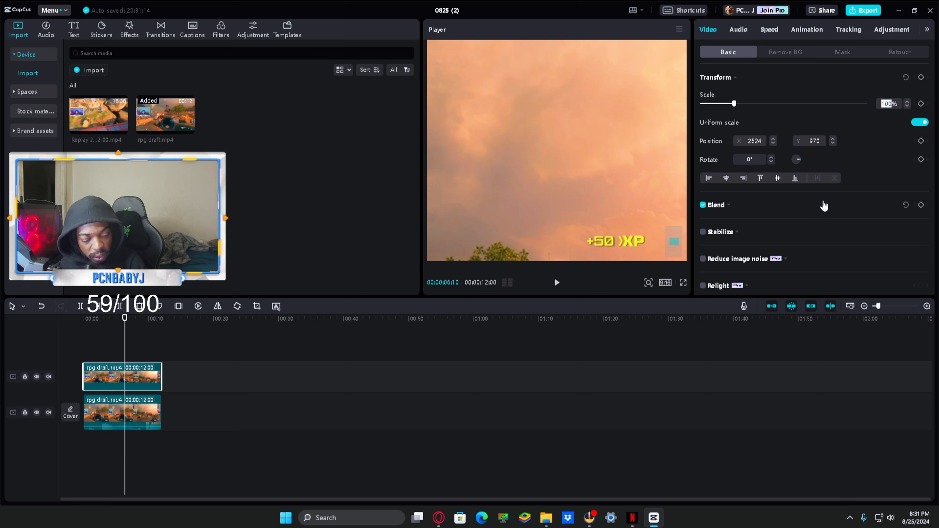
pyautogui.write('325')
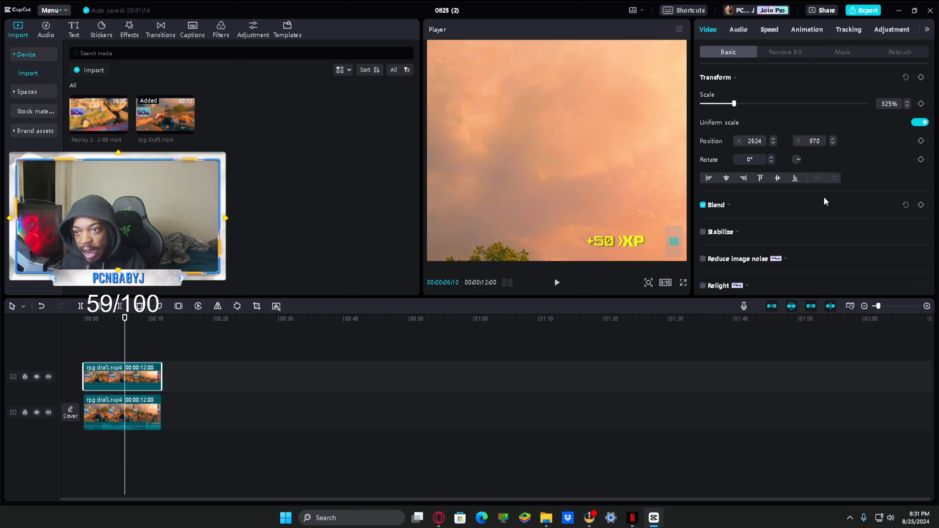
pyautogui.press('Return')
pyautogui.click(652, 287)
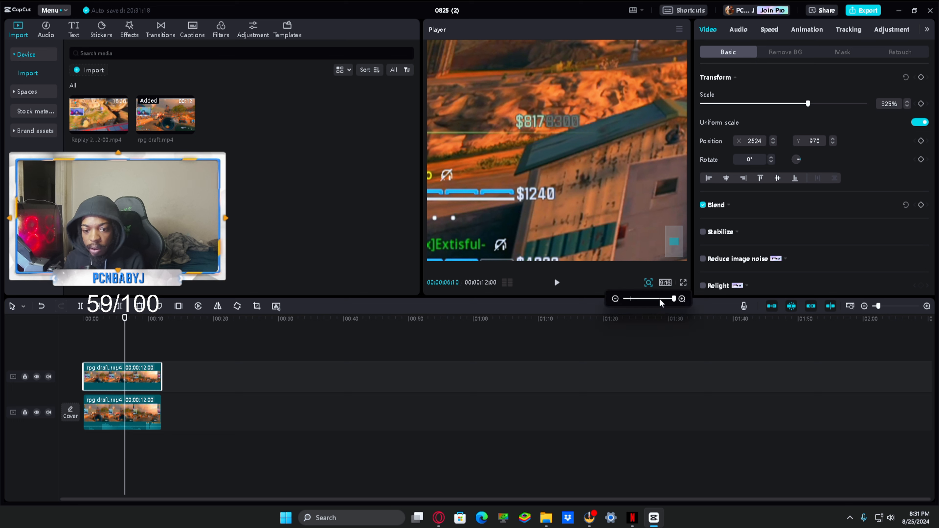
pyautogui.moveTo(672, 305); pyautogui.dragTo(631, 314)
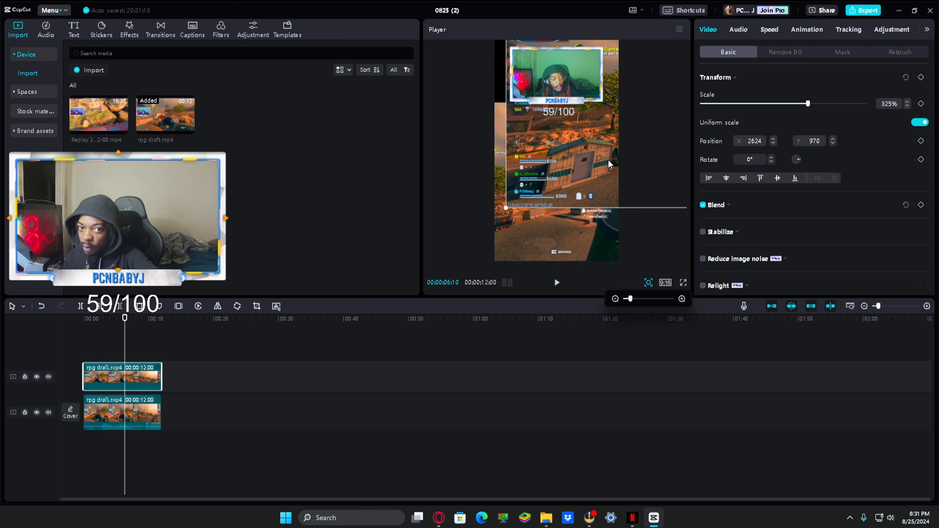
# Step: Add a rectangle mask to the upper copy and position the mask at X -1439, Y 183
pyautogui.click(846, 51)
pyautogui.click(869, 107)
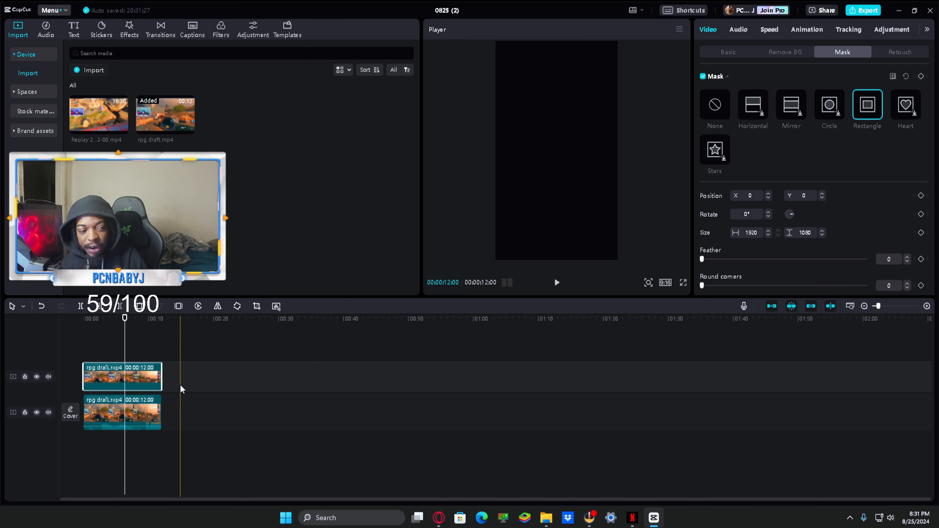
pyautogui.click(755, 199)
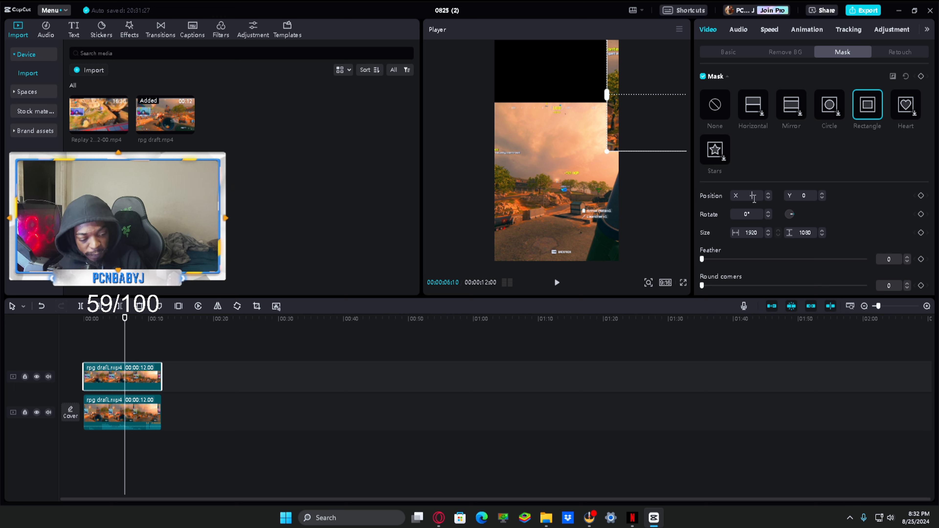
pyautogui.write('-1435')
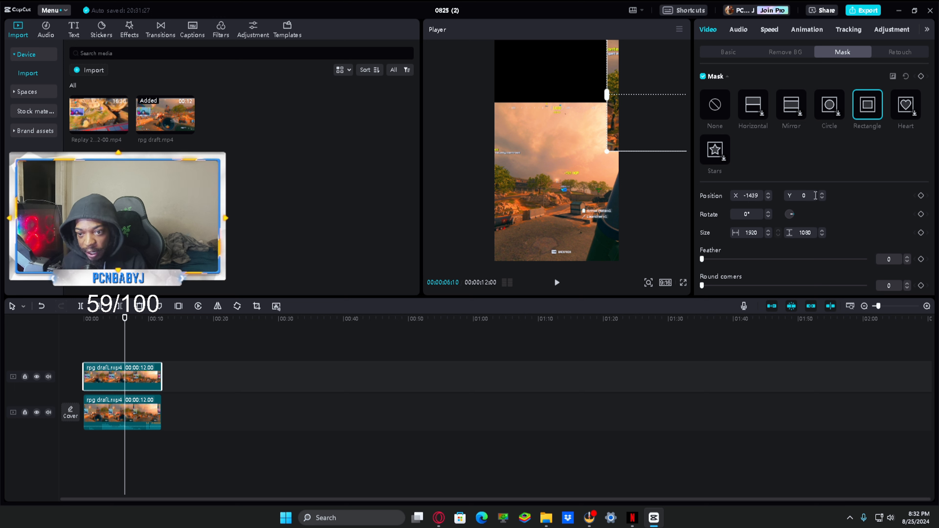
pyautogui.click(815, 195)
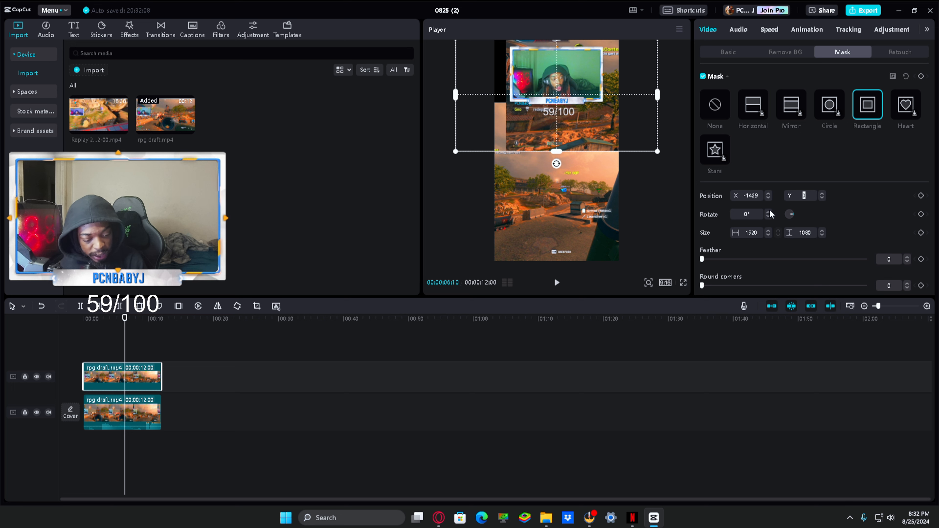
pyautogui.write('183')
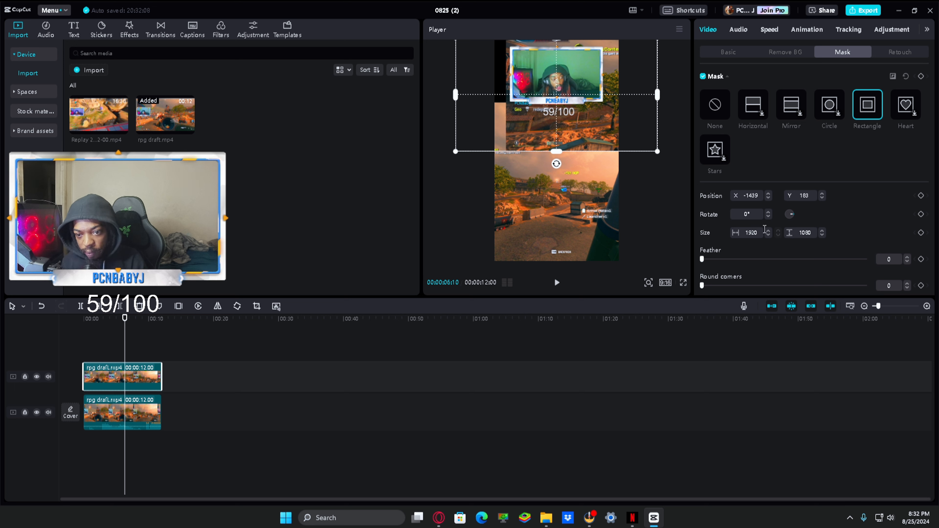
# Step: Set the rectangle mask's width to 894 and height to 545 so it isolates the webcam overlay
pyautogui.click(746, 235)
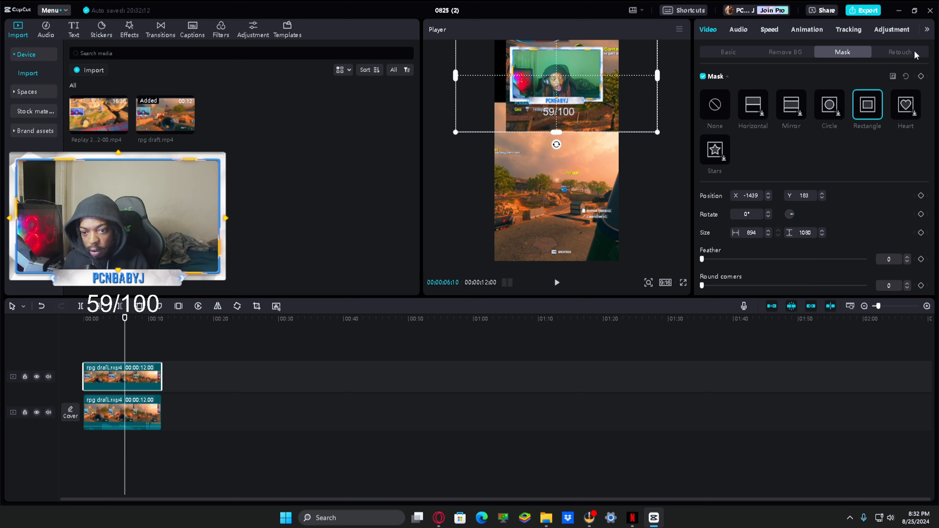
pyautogui.click(816, 234)
pyautogui.hotkey('ctrl', 'a')
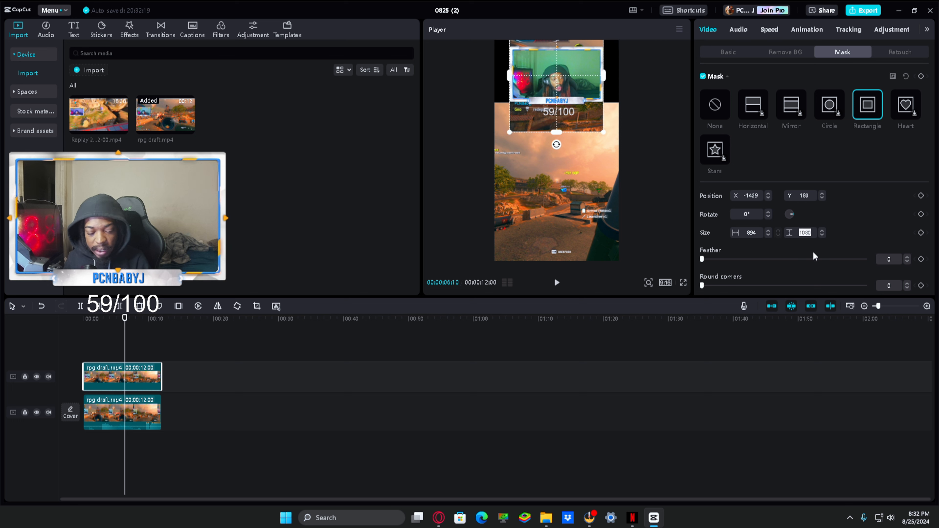
pyautogui.write('545')
pyautogui.press('Return')
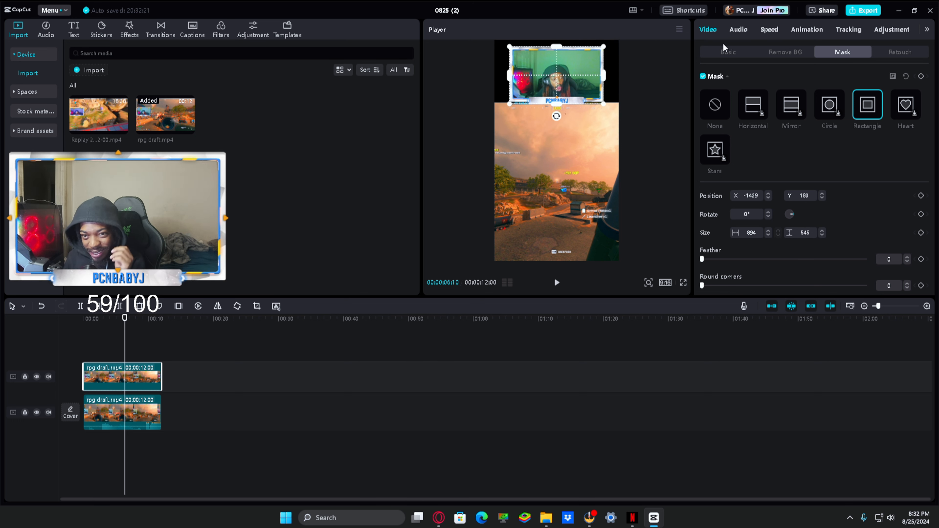
# Step: Give the main-track clip a Blur canvas background at the strongest of the four blur levels
pyautogui.click(726, 51)
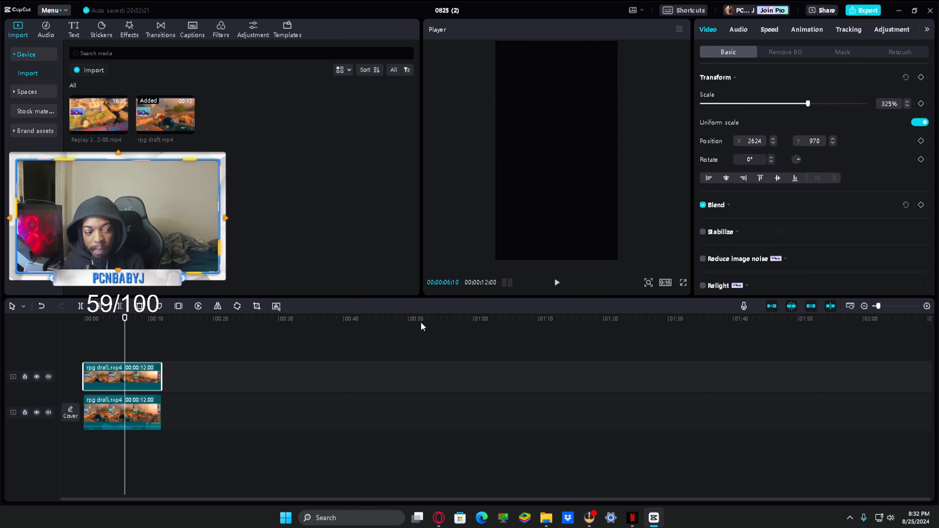
pyautogui.click(159, 411)
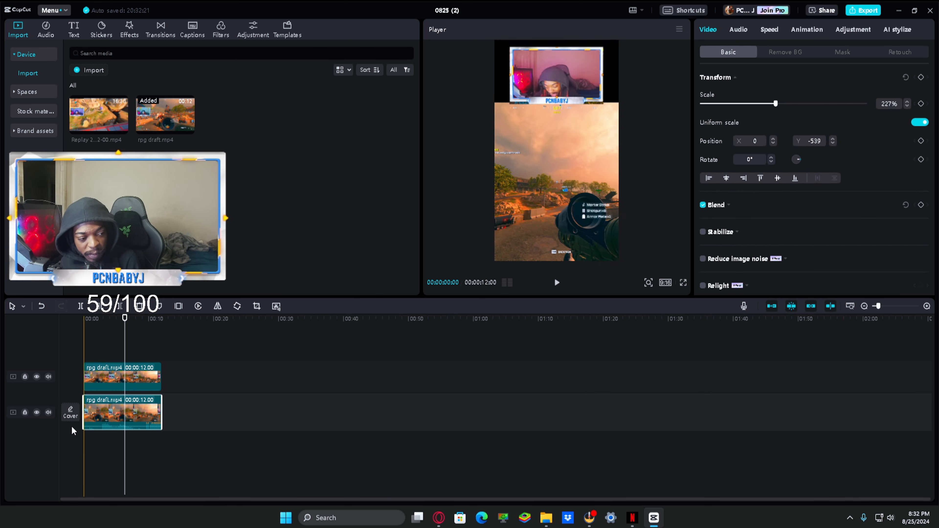
pyautogui.scroll(-5, 740, 200)
pyautogui.click(730, 275)
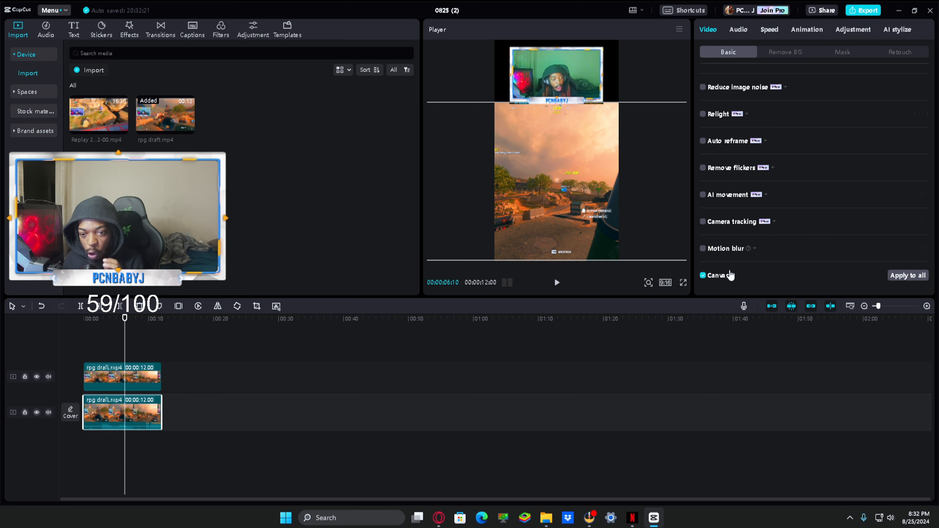
pyautogui.click(729, 276)
pyautogui.scroll(-2, 797, 179)
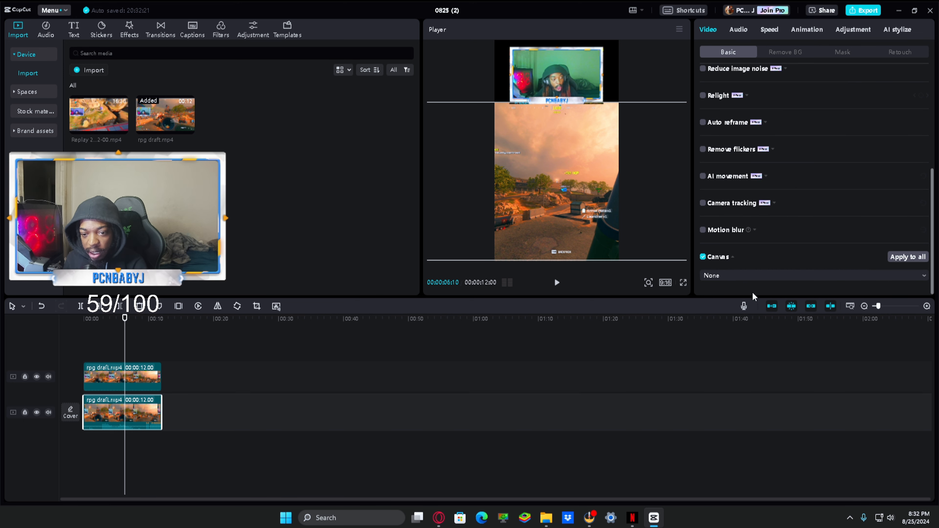
pyautogui.click(737, 273)
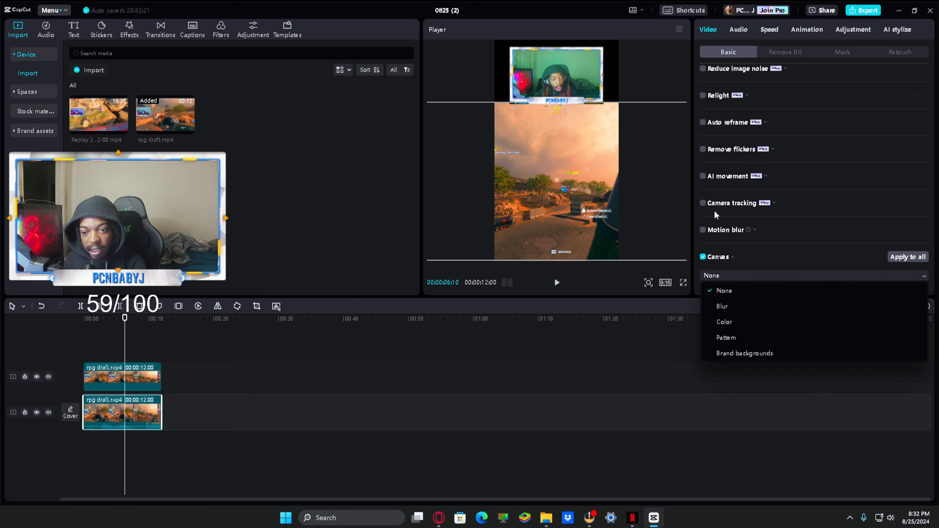
pyautogui.click(722, 306)
pyautogui.scroll(-2, 813, 266)
pyautogui.click(836, 259)
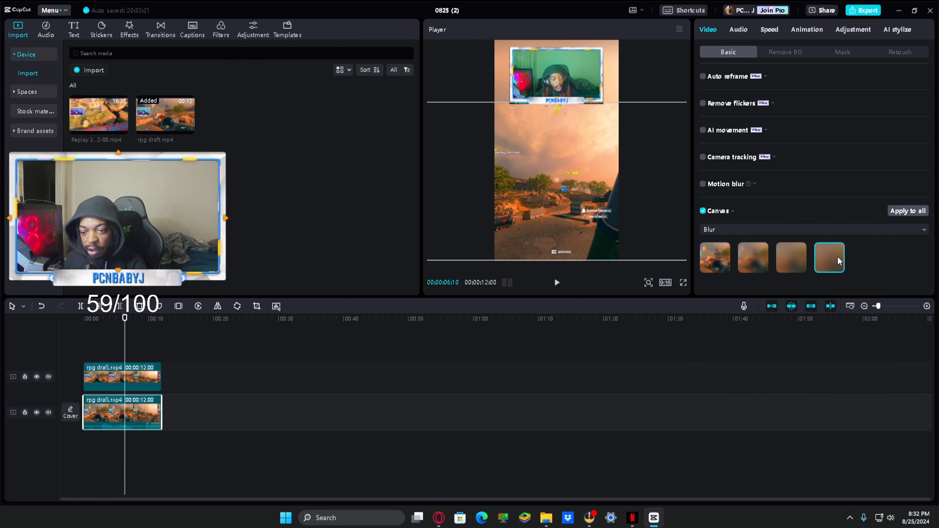
pyautogui.click(749, 263)
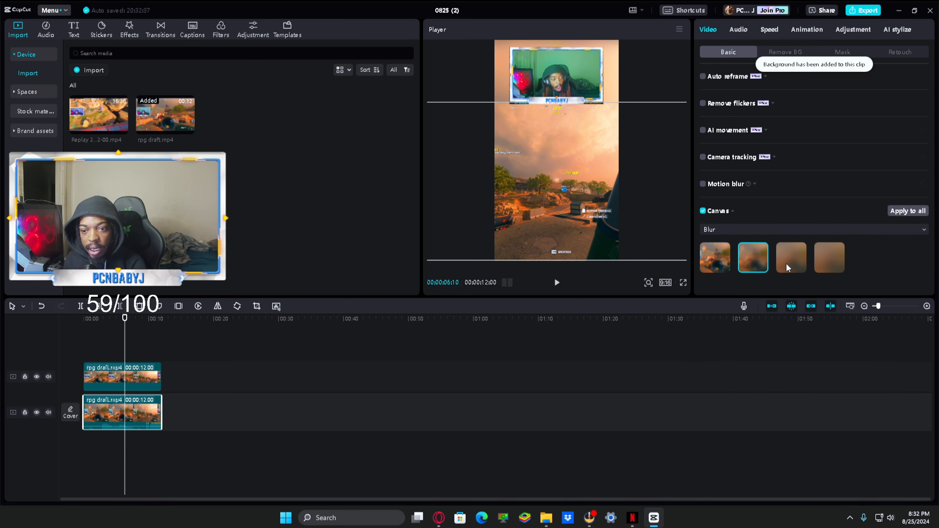
pyautogui.click(819, 257)
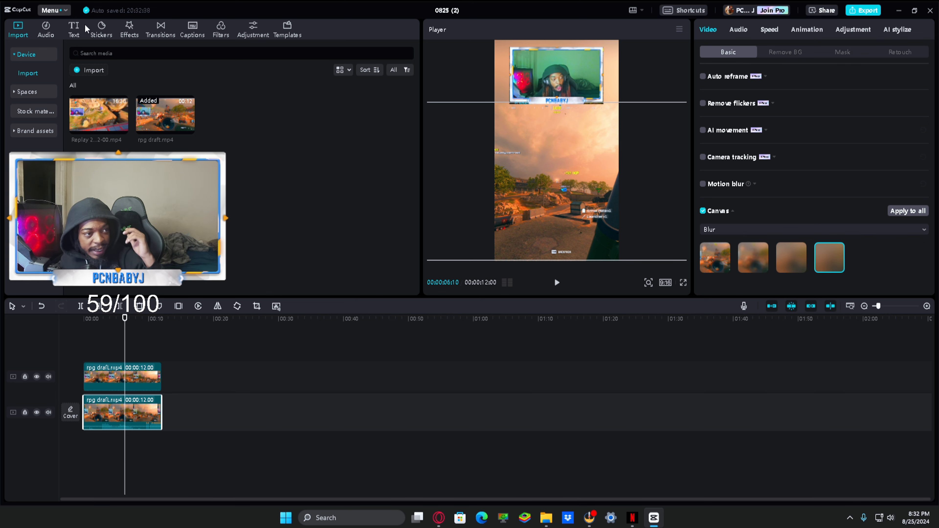
# Step: Add a default text element at the playhead and change its wording to "Twitch: PCNBabyJ"
pyautogui.click(74, 33)
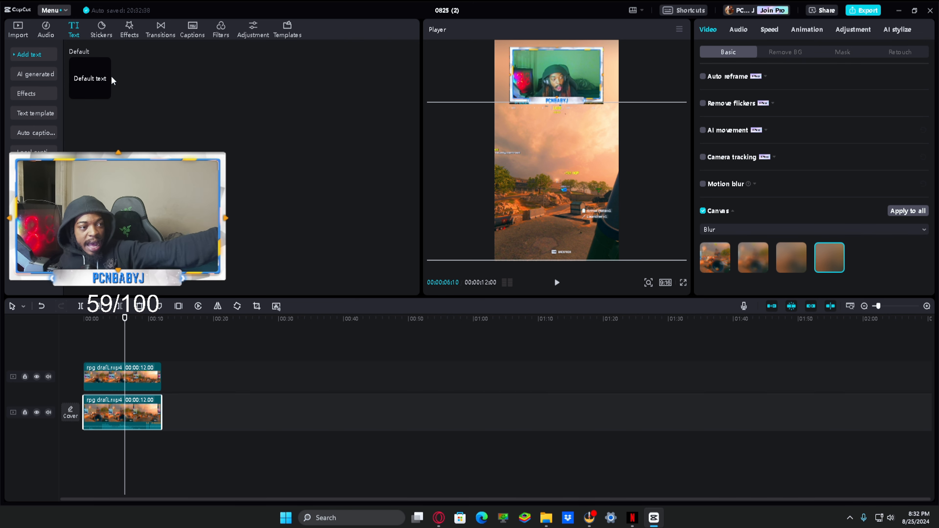
pyautogui.click(105, 93)
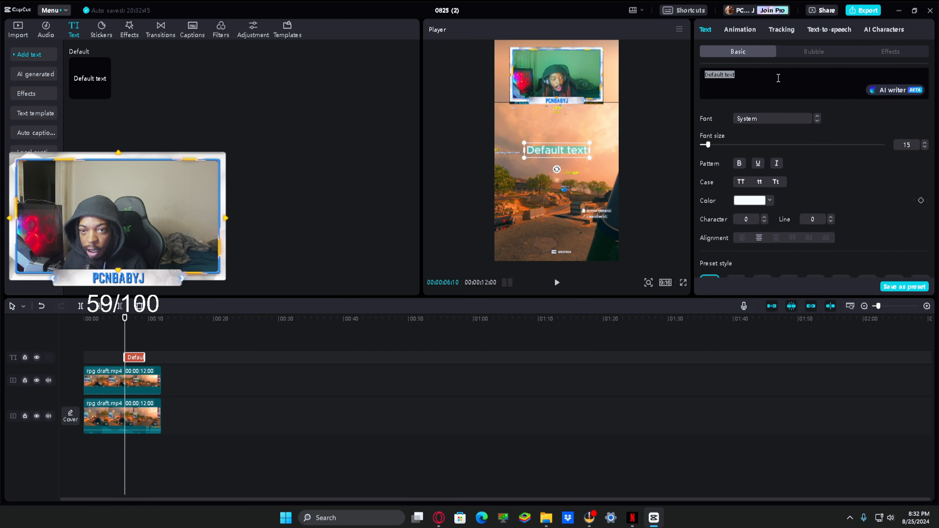
pyautogui.write('Twitch:')
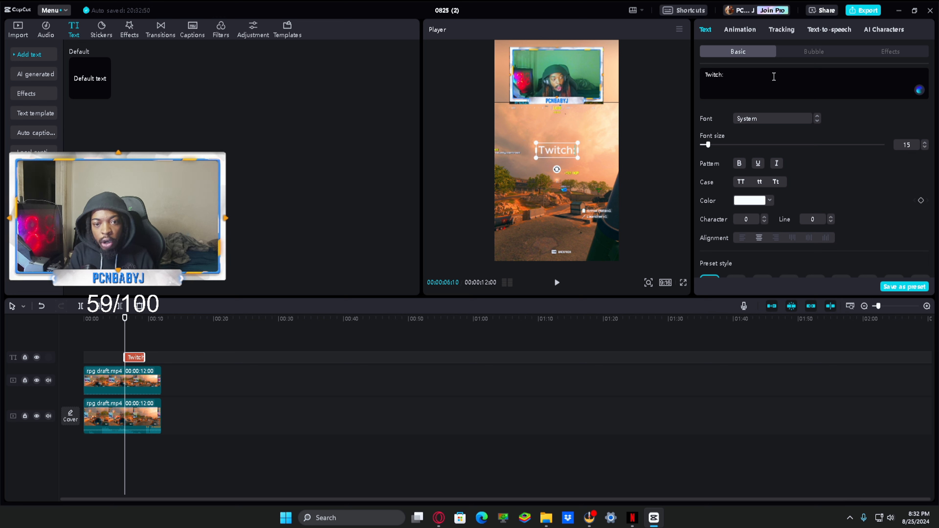
pyautogui.write(' PCNBabny')
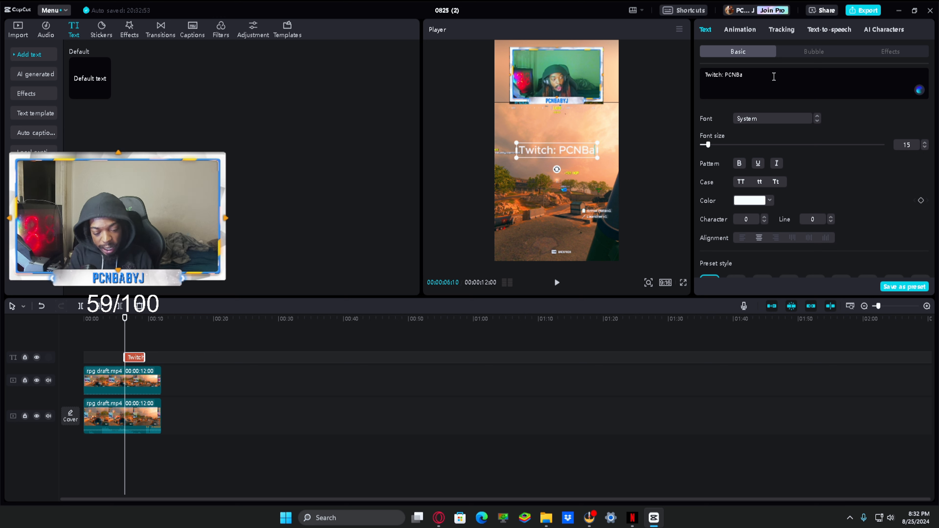
pyautogui.press('BackSpace')
pyautogui.press('BackSpace')
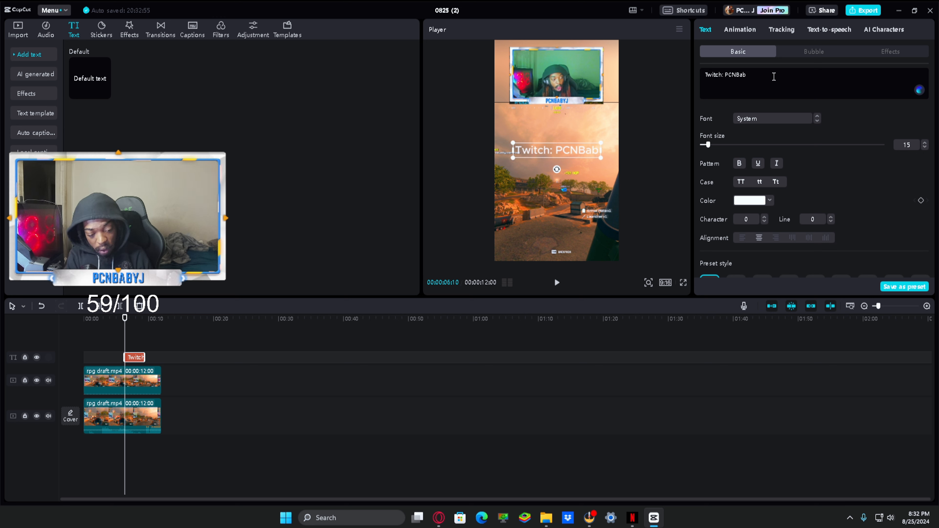
pyautogui.write('yJ')
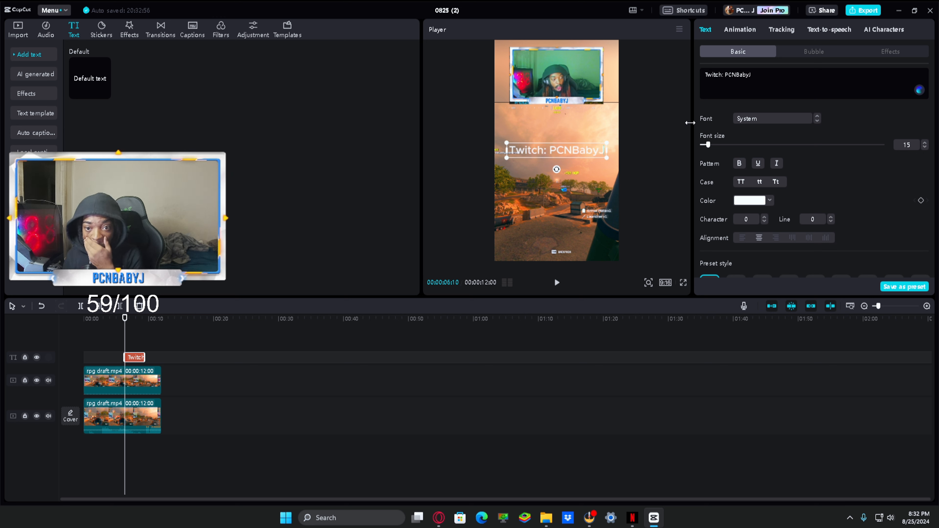
# Step: Set the Twitch text's font to Resolve and scale the text down slightly to fit within the frame
pyautogui.click(763, 118)
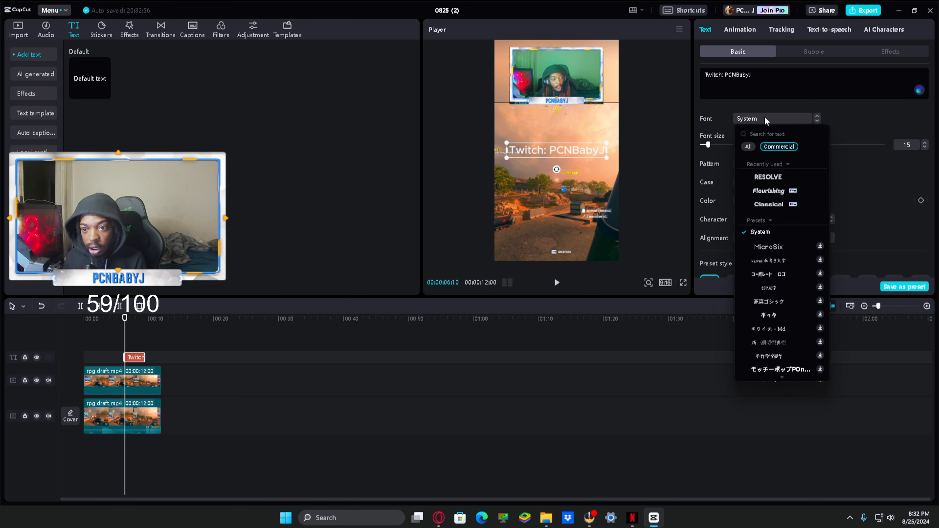
pyautogui.click(783, 179)
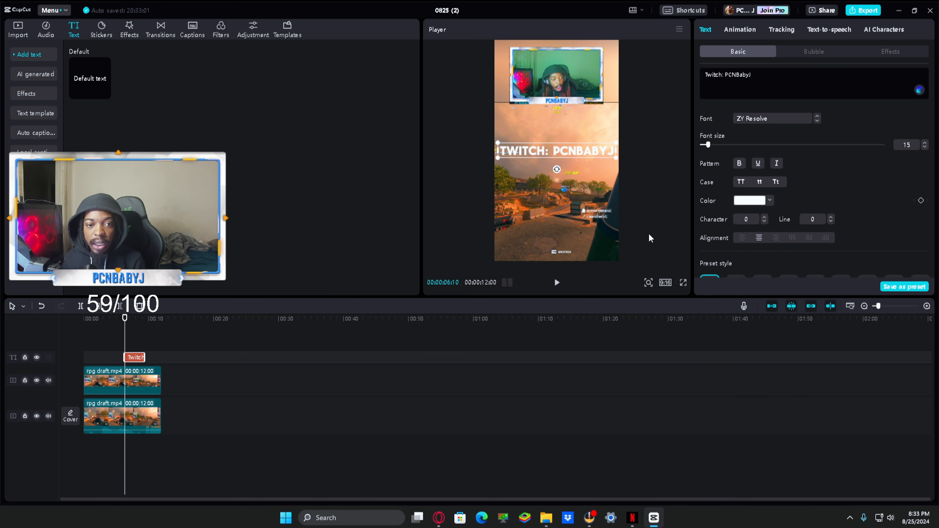
pyautogui.click(557, 150)
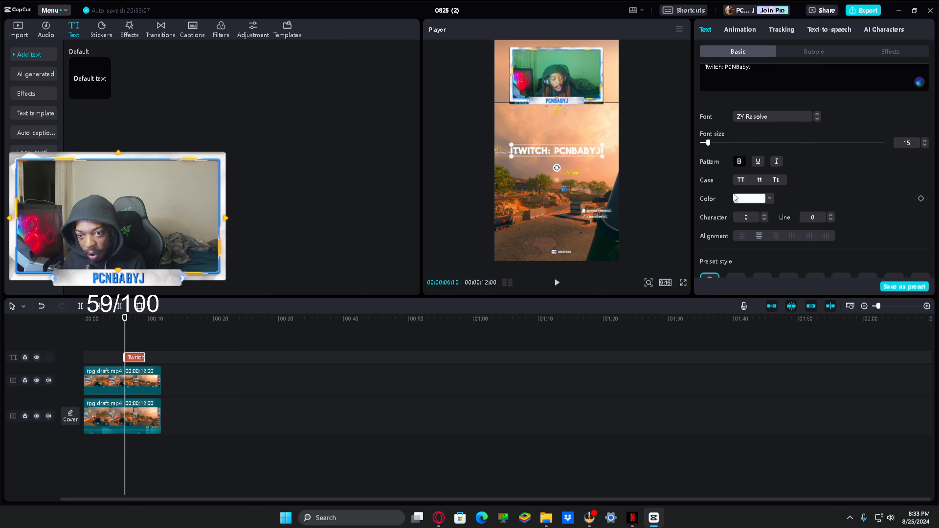
# Step: Give the Twitch text the white preset style with a black outline and change its fill color to yellow
pyautogui.scroll(-2, 737, 252)
pyautogui.click(736, 225)
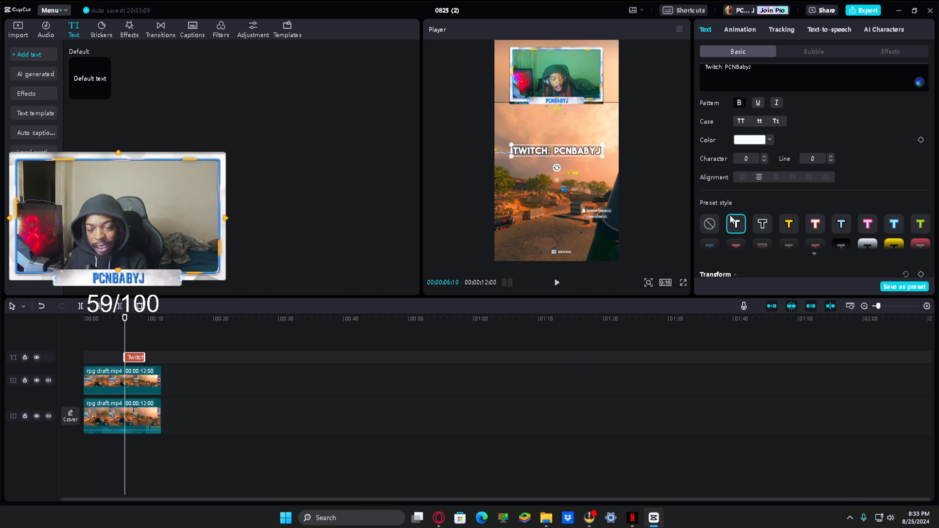
pyautogui.click(750, 140)
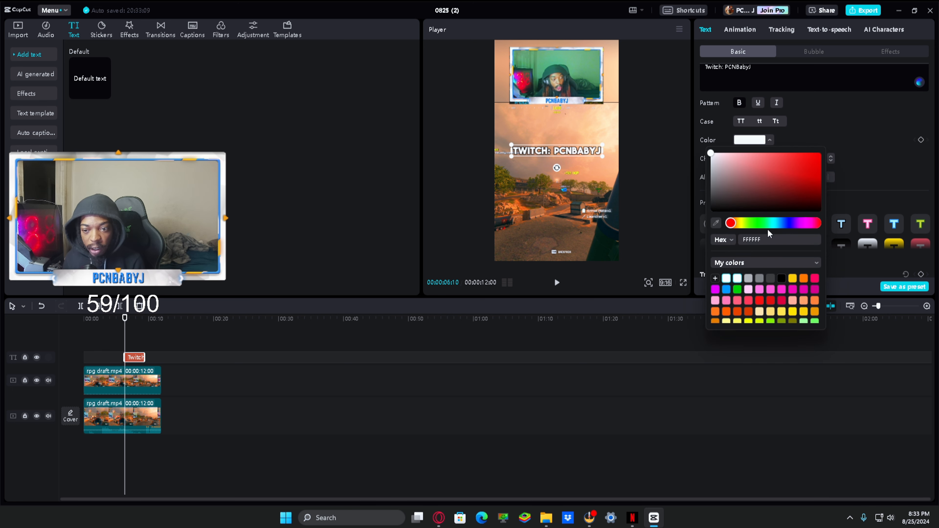
pyautogui.click(793, 278)
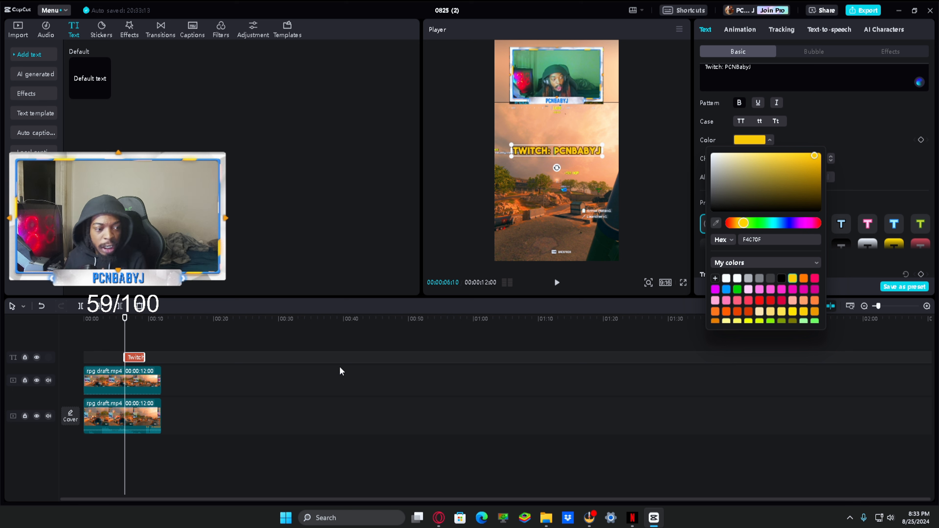
# Step: Move the Twitch text clip to the start of the timeline and place the text just below the webcam overlay
pyautogui.click(227, 334)
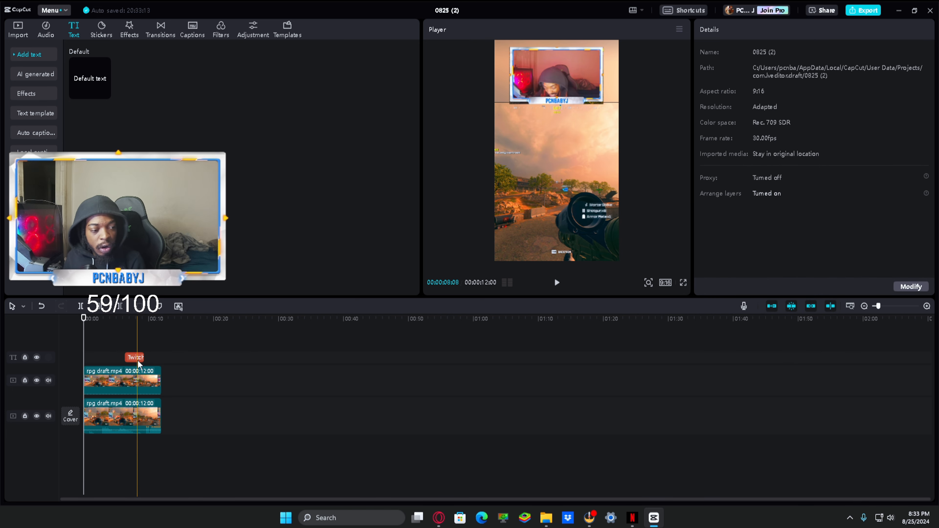
pyautogui.moveTo(137, 359); pyautogui.dragTo(94, 361)
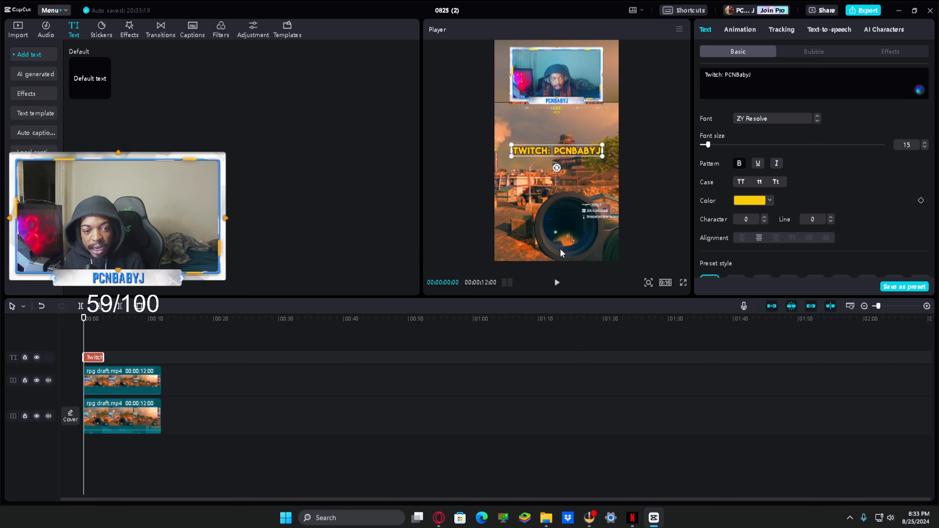
pyautogui.moveTo(574, 153); pyautogui.dragTo(573, 123)
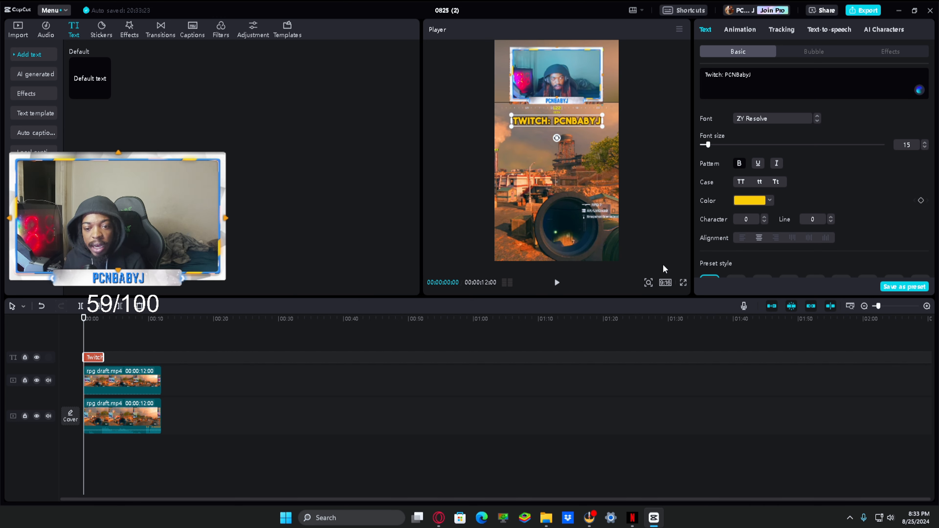
# Step: Play the vertical short in full-screen preview to check the webcam overlay and text, and return to the editor
pyautogui.click(683, 283)
pyautogui.press('space')
pyautogui.press('space')
pyautogui.click(601, 483)
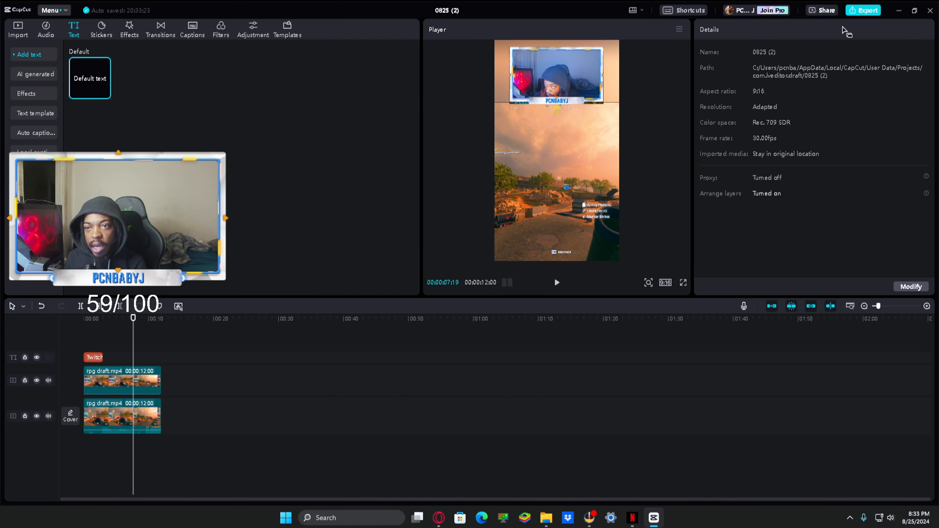
# Step: Open the export settings for the finished short
pyautogui.click(863, 10)
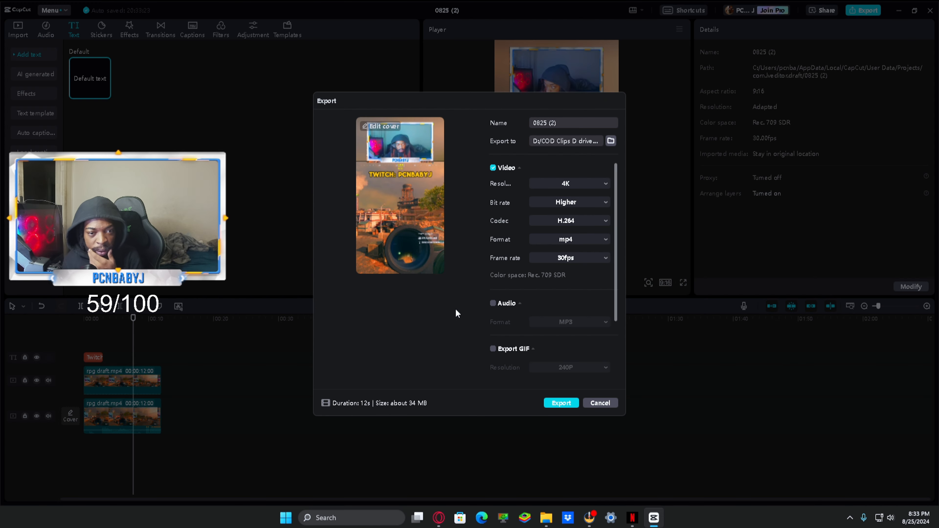